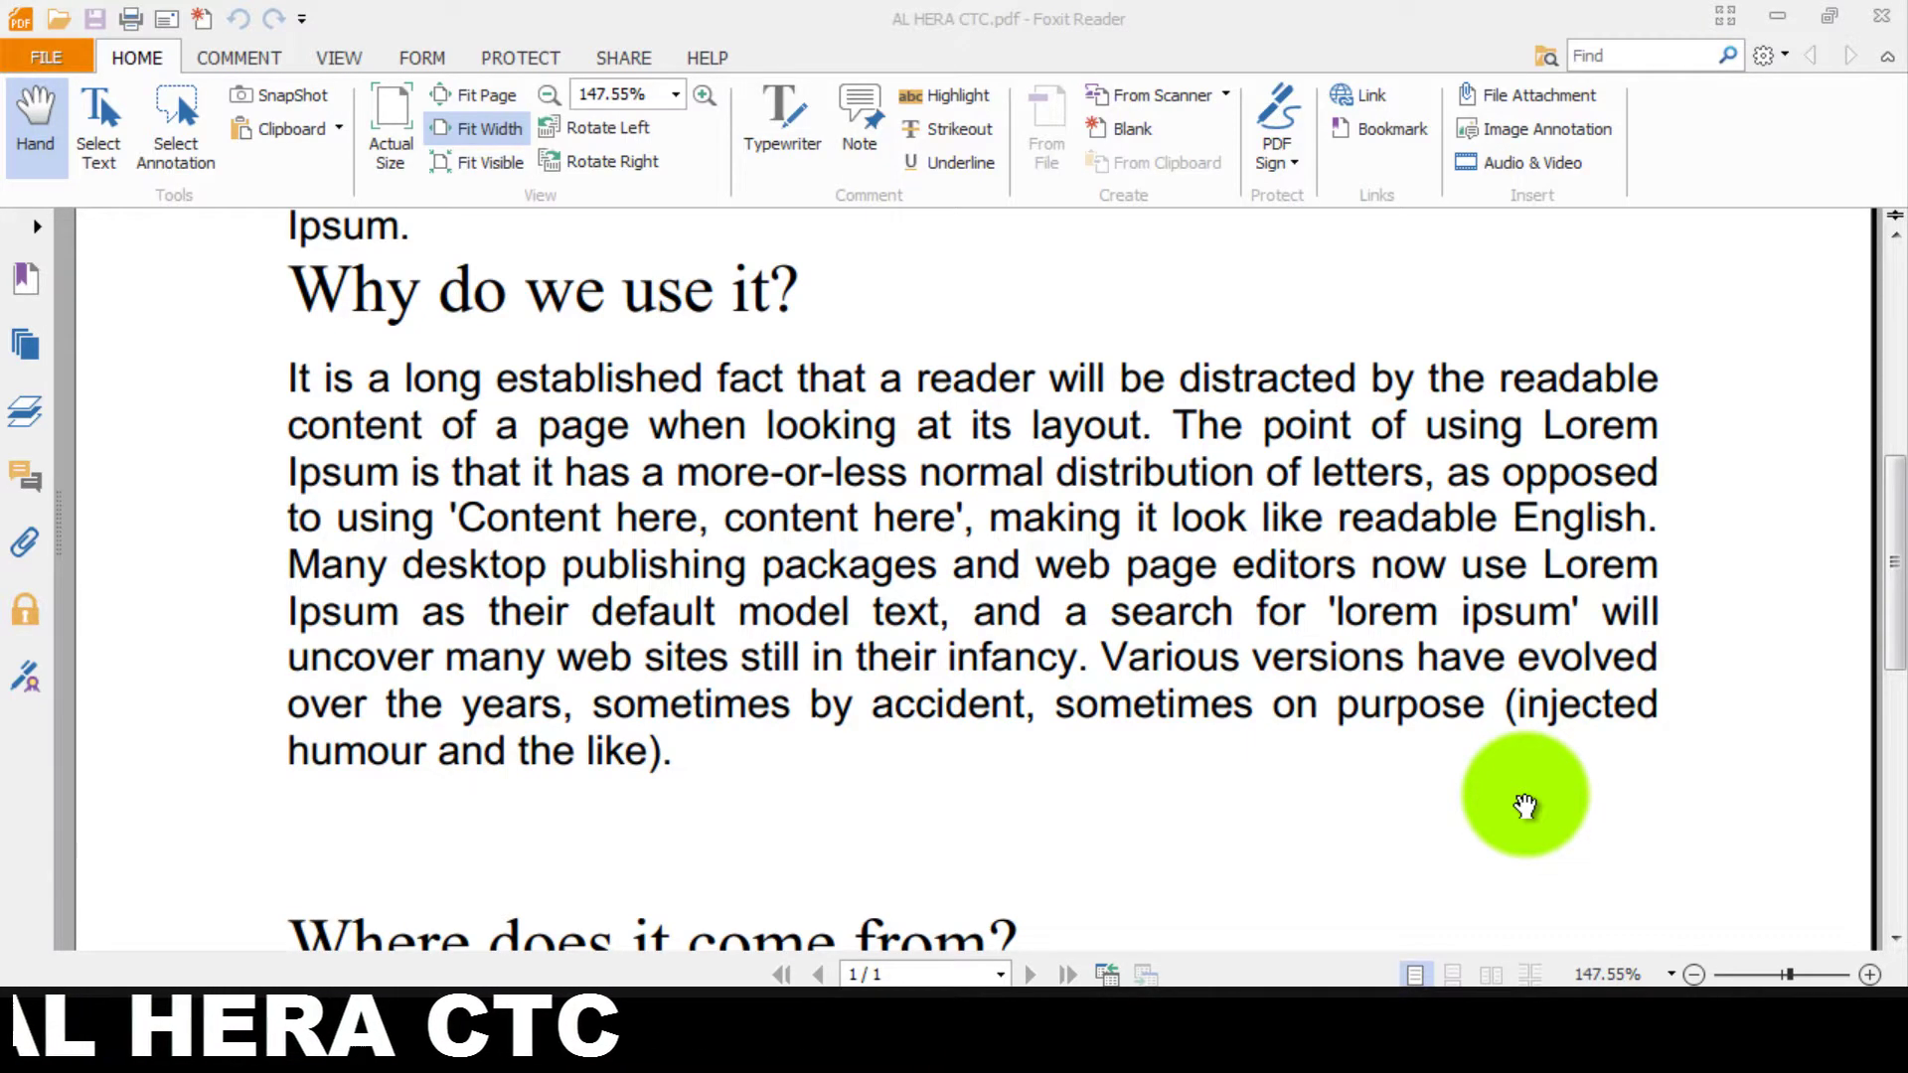
Scroll through the Lorem Ipsum PDF and switch Foxit Reader to the Select Text tool
{"action": "scroll", "coordinate": [946, 447], "scroll_direction": "down", "scroll_amount": 3}
{"action": "scroll", "coordinate": [861, 466], "scroll_direction": "up", "scroll_amount": 6}
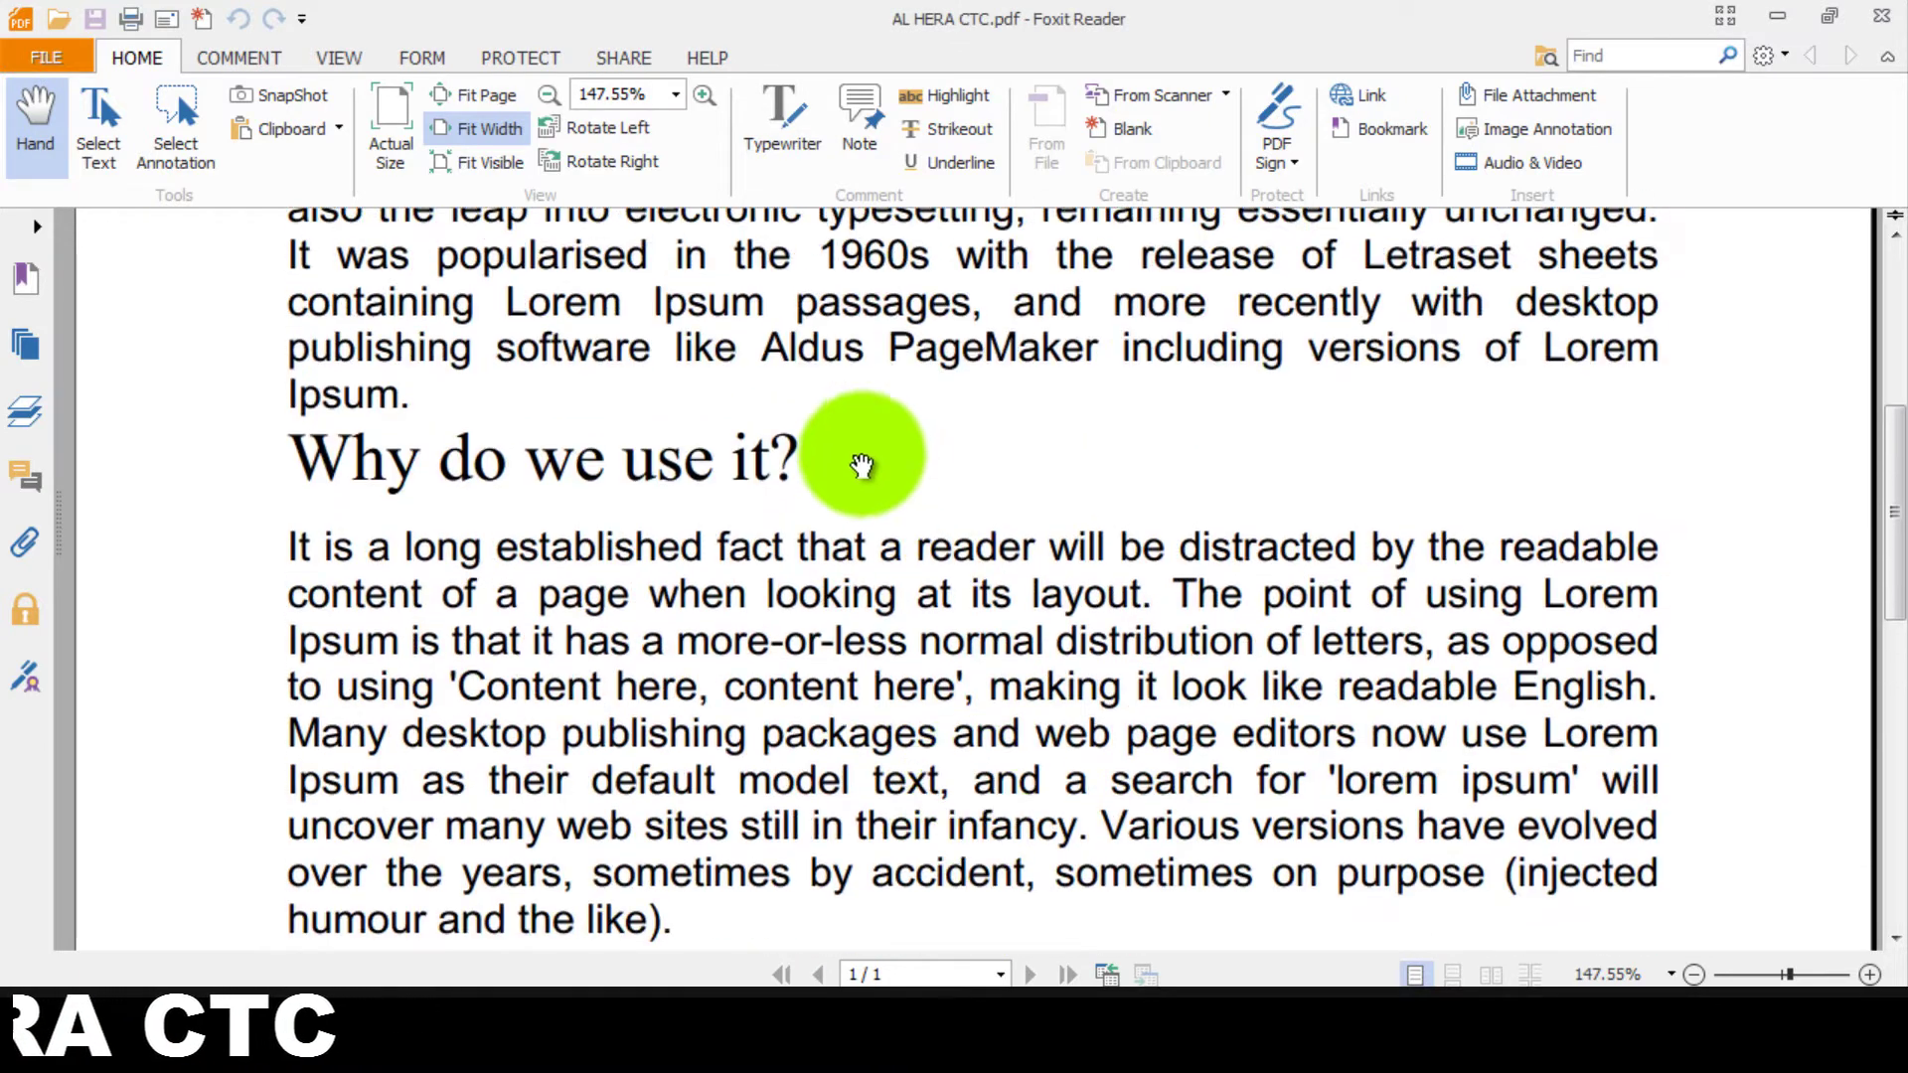
{"action": "scroll", "coordinate": [861, 466], "scroll_direction": "up", "scroll_amount": 5}
{"action": "scroll", "coordinate": [915, 487], "scroll_direction": "up", "scroll_amount": 4}
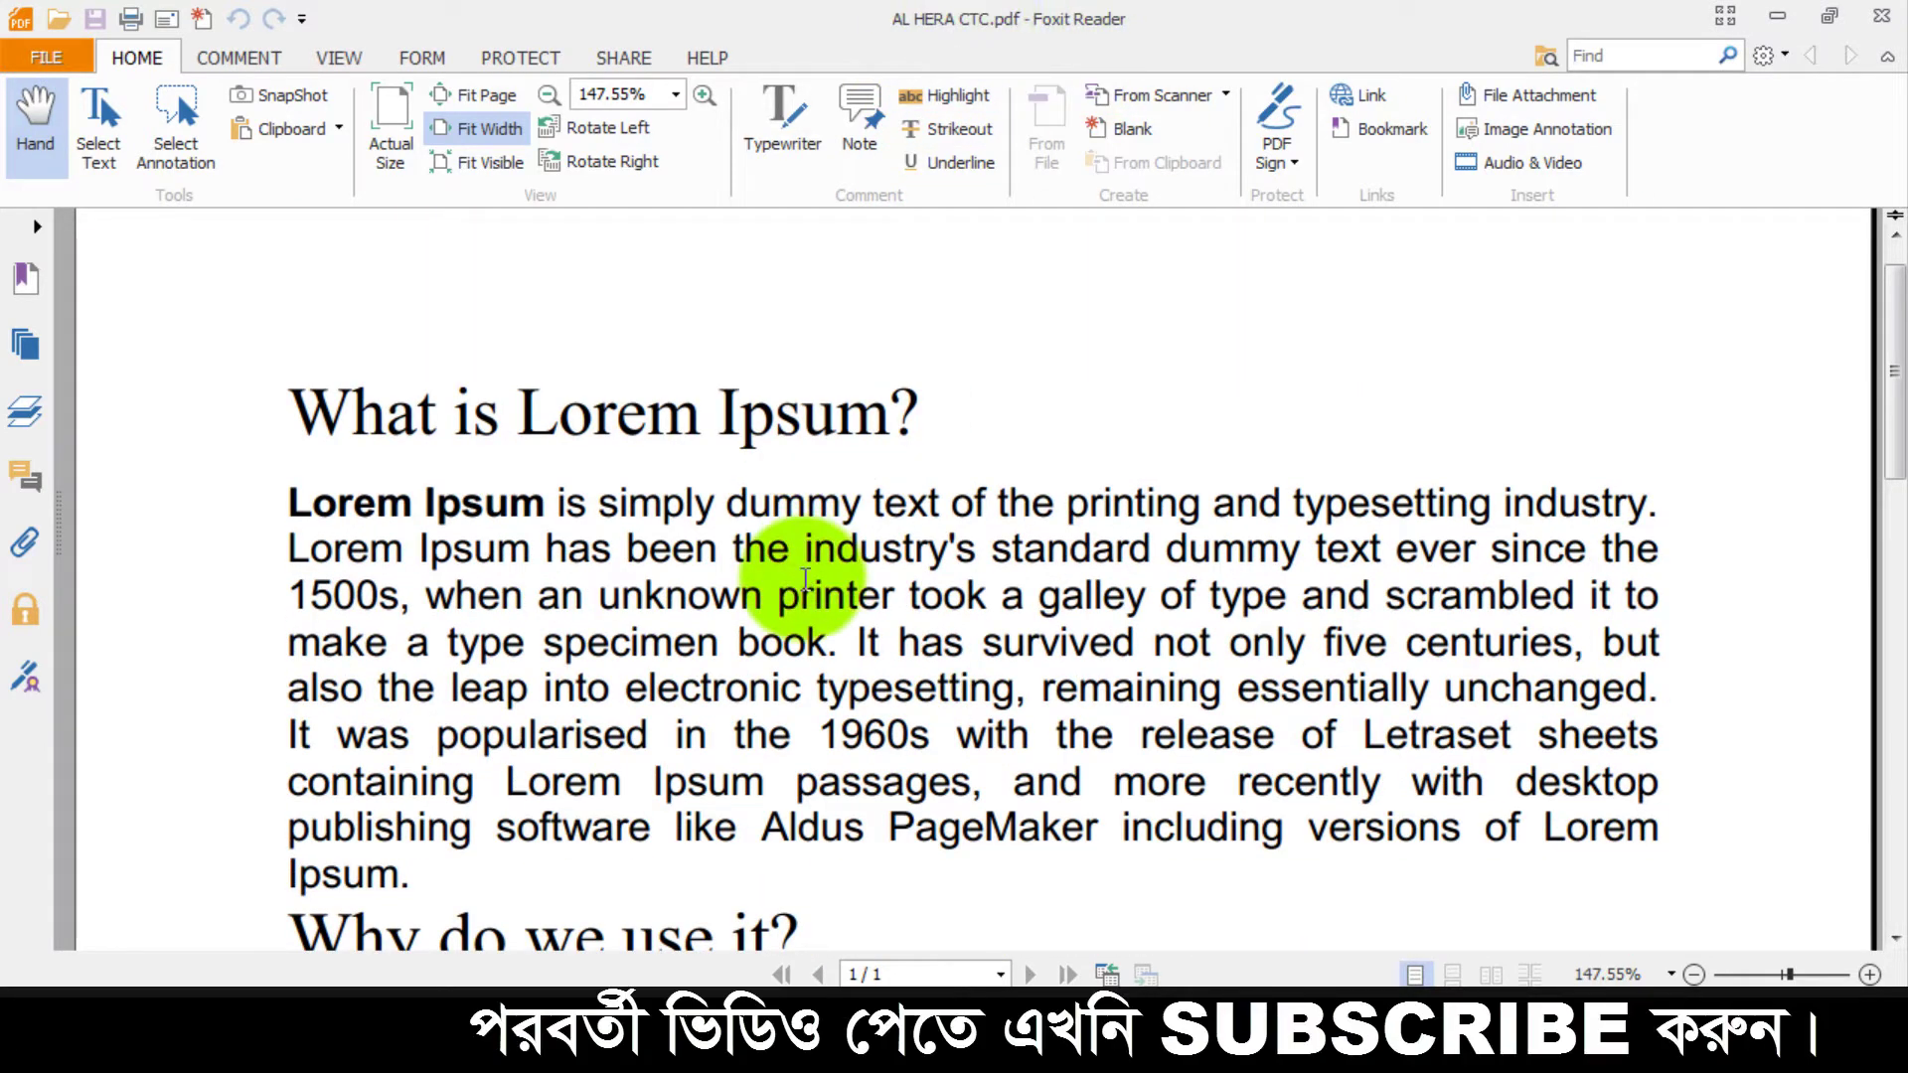
{"action": "scroll", "coordinate": [696, 582], "scroll_direction": "down", "scroll_amount": 3}
{"action": "scroll", "coordinate": [851, 503], "scroll_direction": "down", "scroll_amount": 2}
{"action": "scroll", "coordinate": [831, 468], "scroll_direction": "down", "scroll_amount": 2}
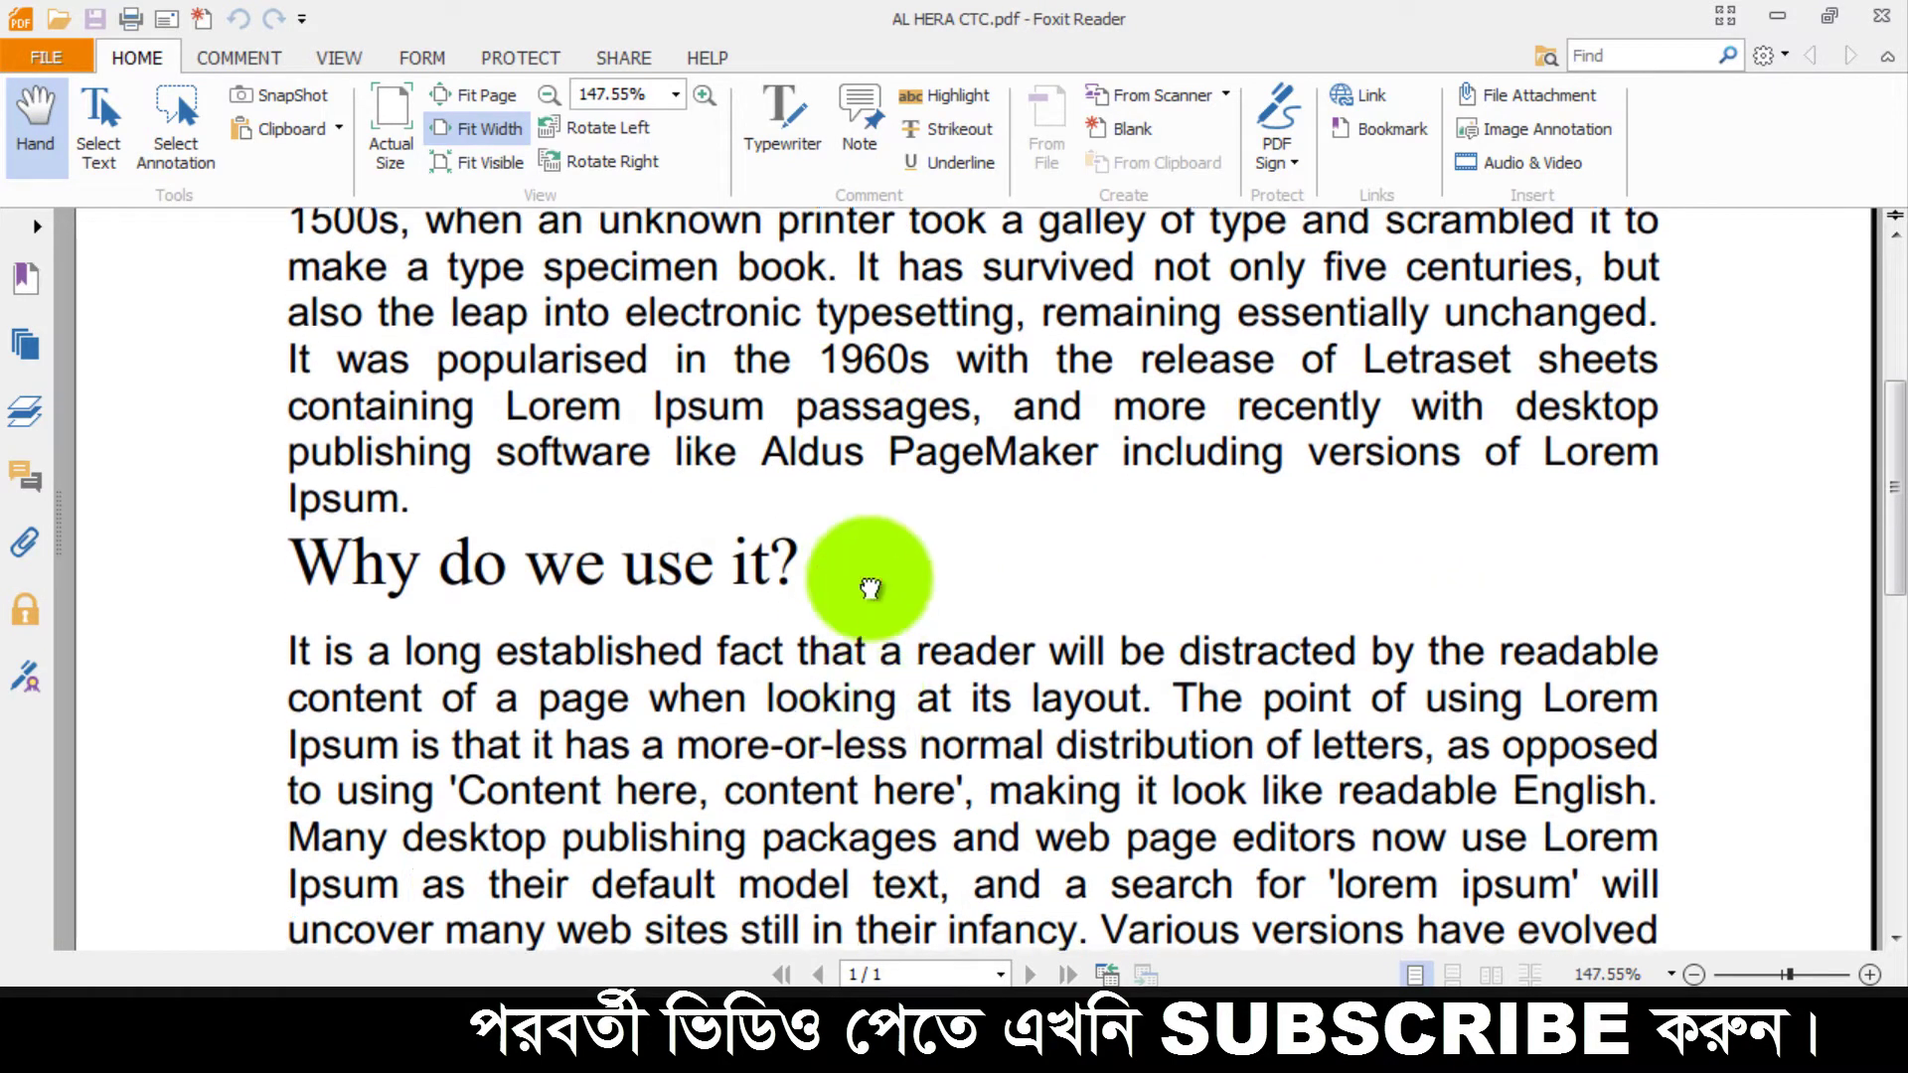
{"action": "scroll", "coordinate": [873, 575], "scroll_direction": "down", "scroll_amount": 4}
{"action": "scroll", "coordinate": [856, 687], "scroll_direction": "down", "scroll_amount": 4}
{"action": "scroll", "coordinate": [830, 532], "scroll_direction": "down", "scroll_amount": 5}
{"action": "left_click", "coordinate": [101, 128]}
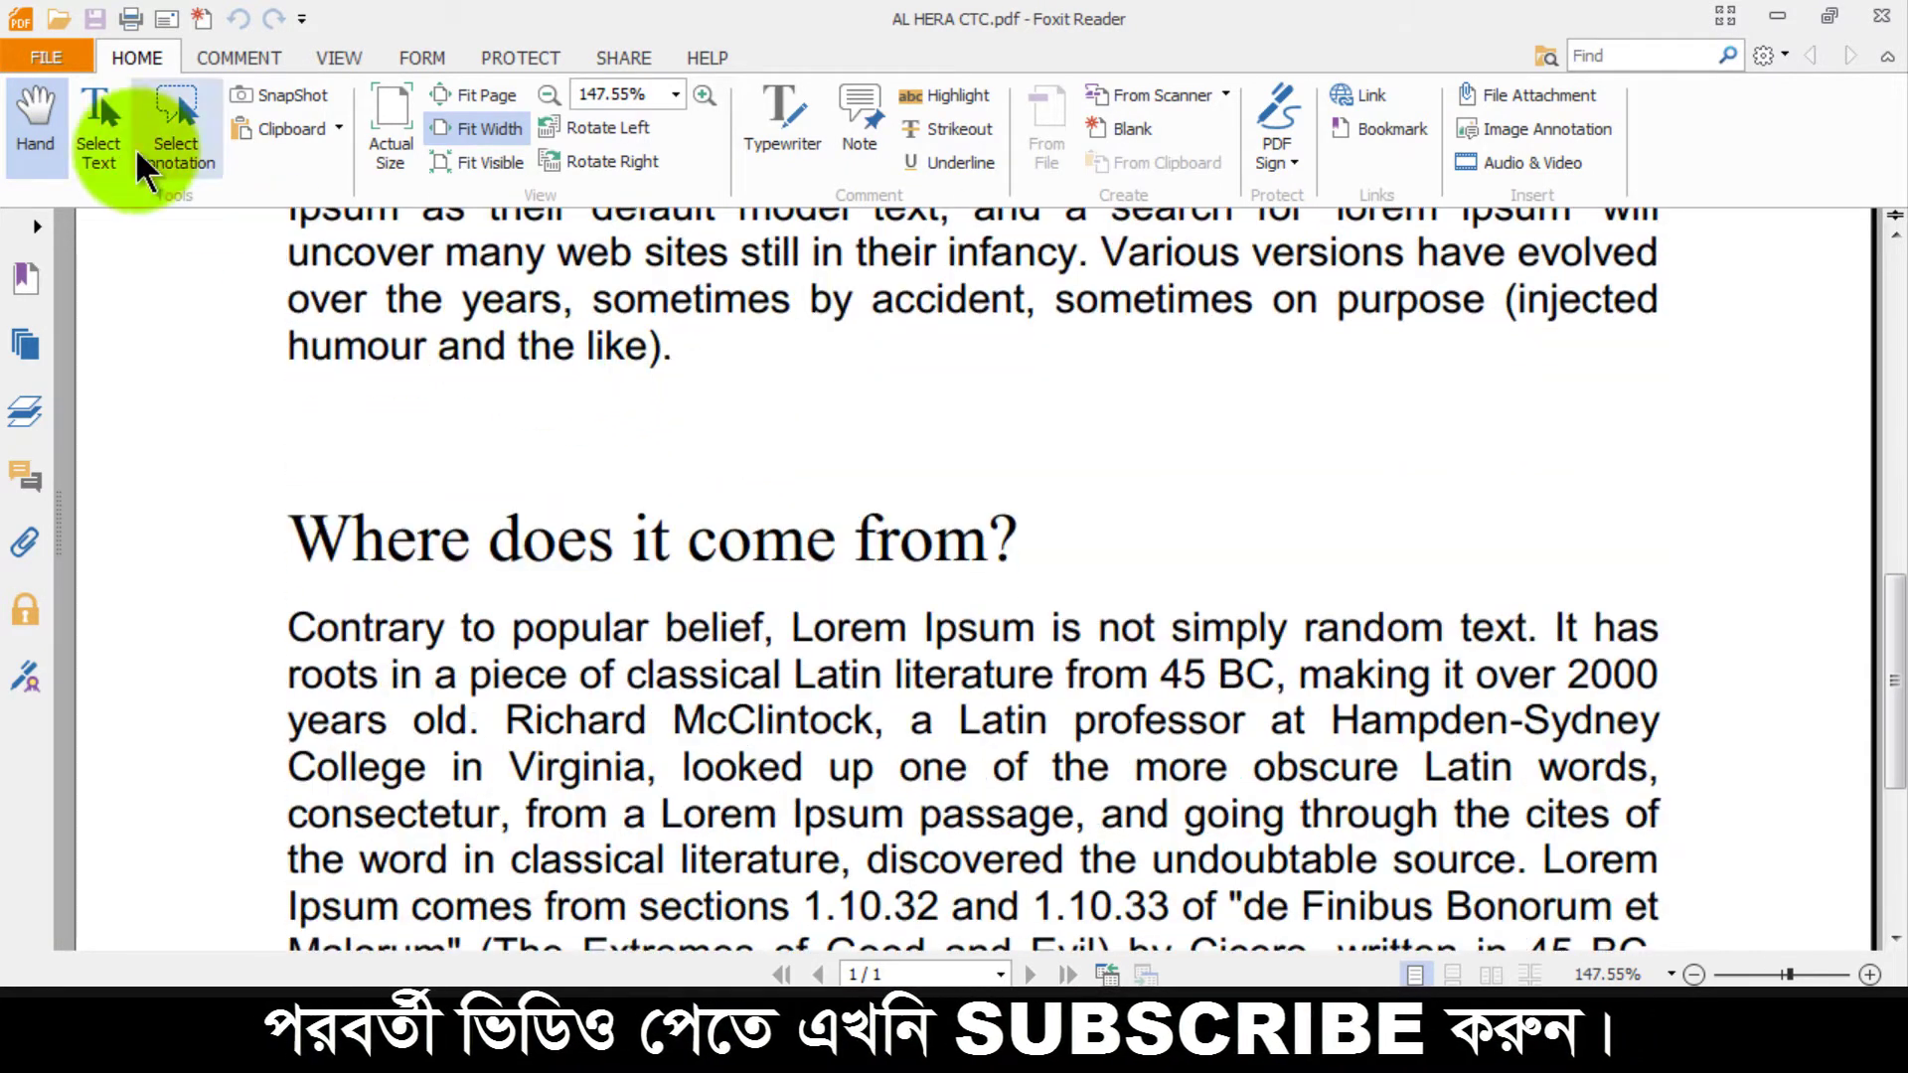
Test-select a phrase in the PDF, clear the selection, and return to the top
{"action": "left_click_drag", "start_coordinate": [517, 628], "coordinate": [906, 628]}
{"action": "left_click", "coordinate": [1039, 767]}
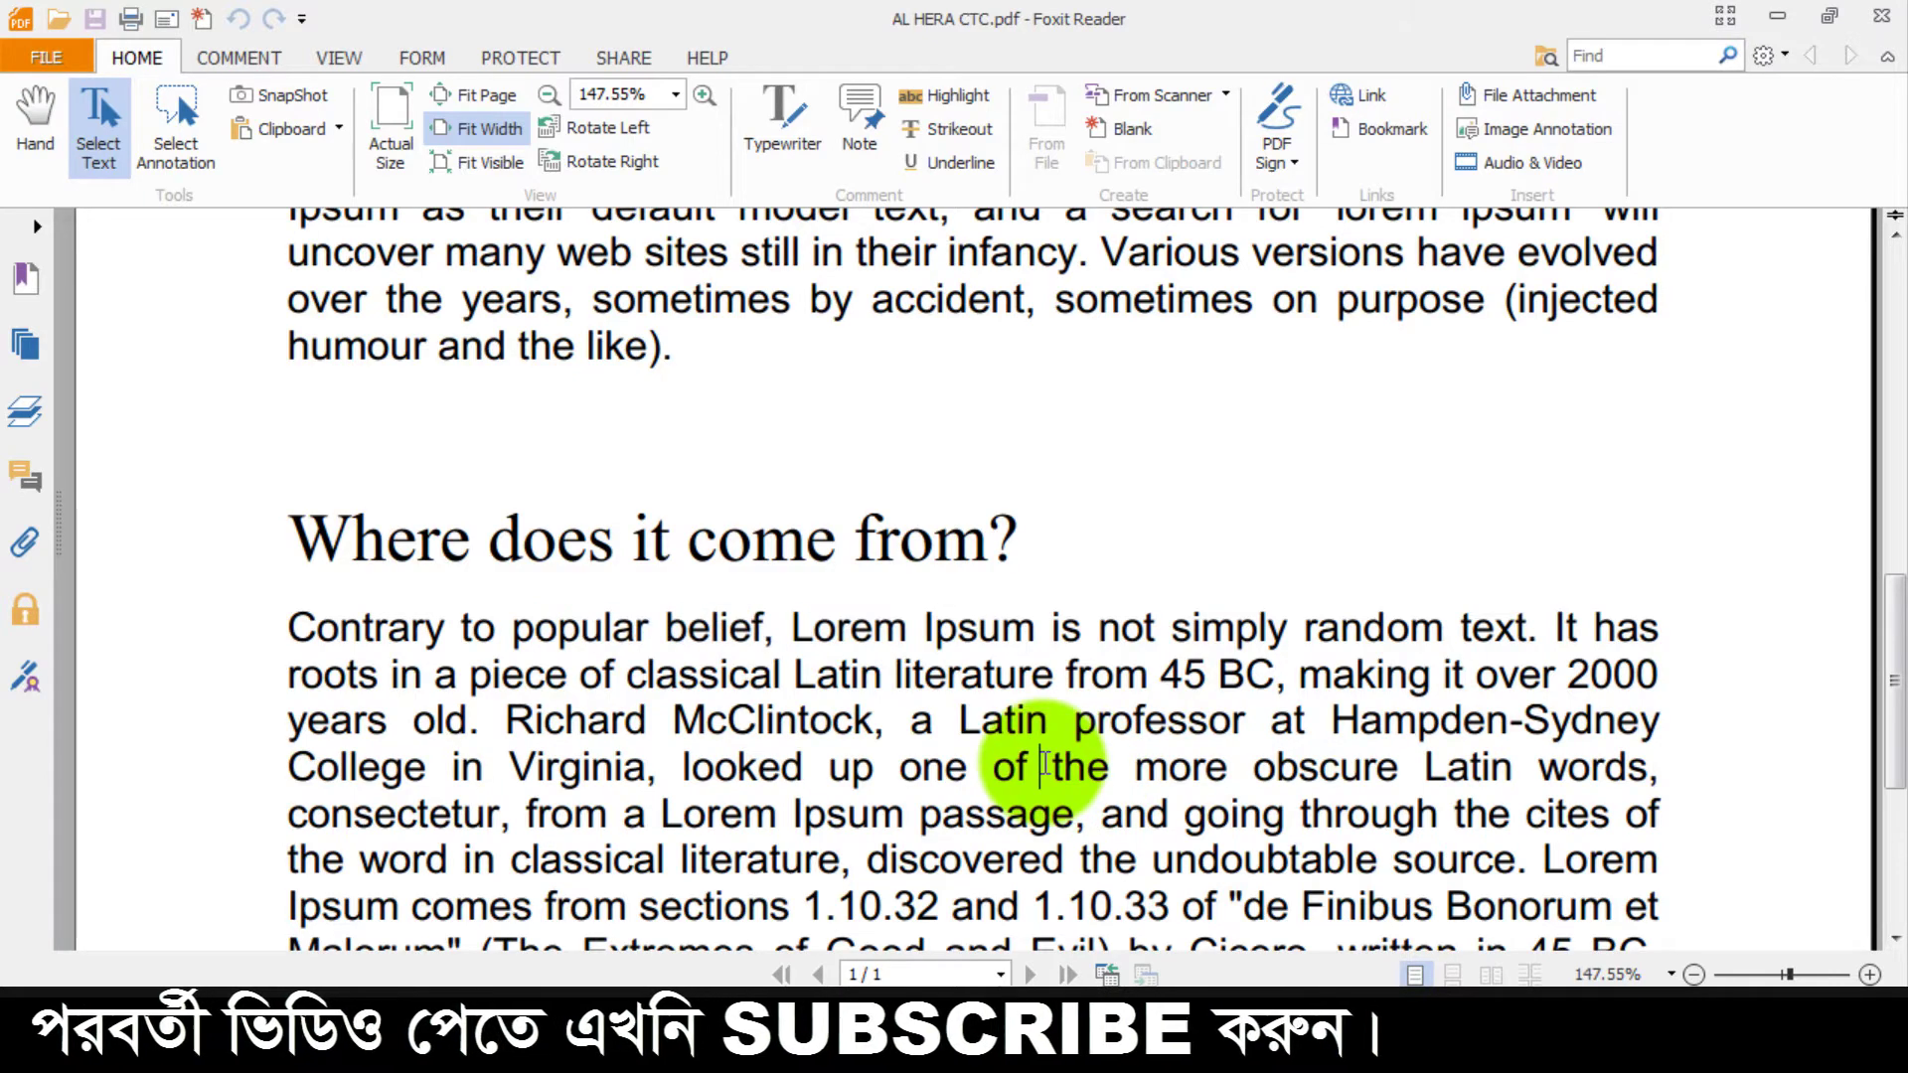
{"action": "scroll", "coordinate": [1039, 755], "scroll_direction": "down", "scroll_amount": 5}
{"action": "scroll", "coordinate": [1034, 745], "scroll_direction": "down", "scroll_amount": 1}
{"action": "scroll", "coordinate": [1023, 734], "scroll_direction": "up", "scroll_amount": 6}
{"action": "scroll", "coordinate": [1023, 730], "scroll_direction": "up", "scroll_amount": 5}
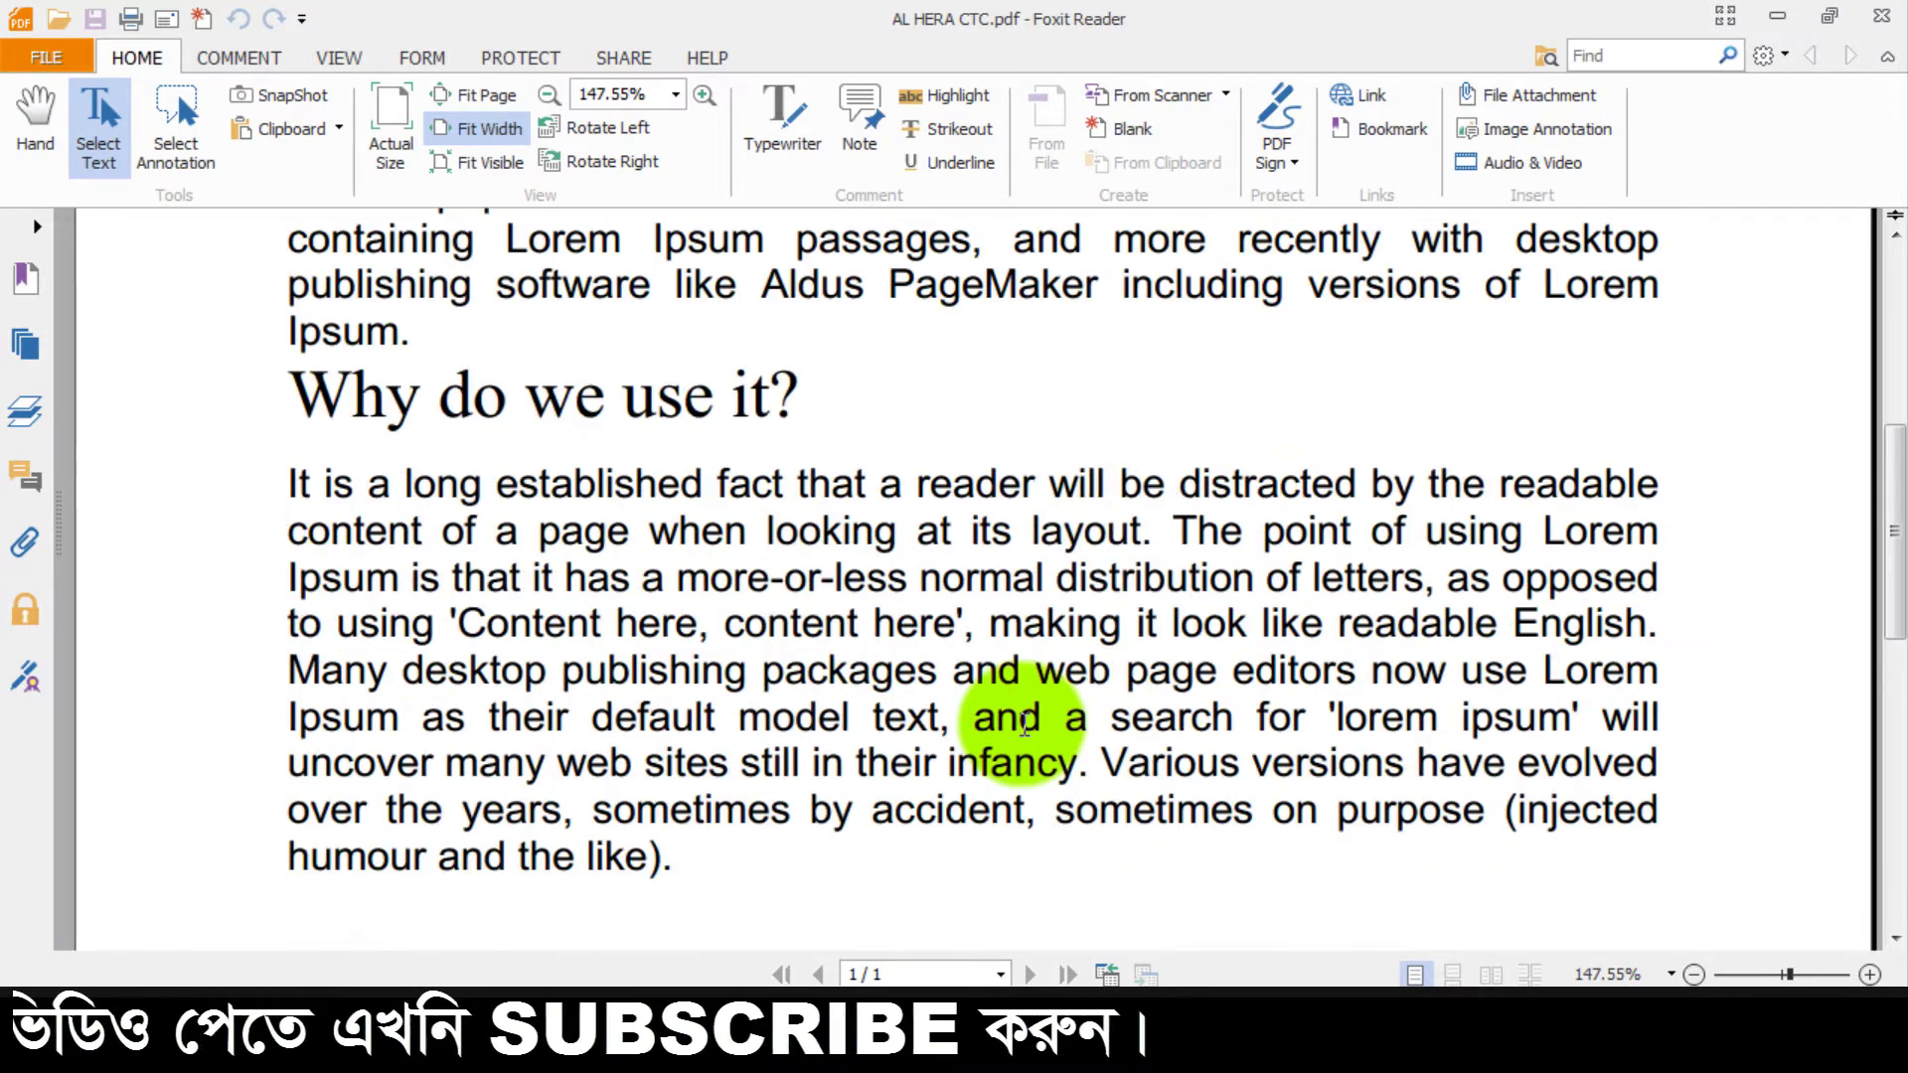
{"action": "scroll", "coordinate": [1024, 725], "scroll_direction": "up", "scroll_amount": 4}
{"action": "scroll", "coordinate": [1024, 724], "scroll_direction": "up", "scroll_amount": 4}
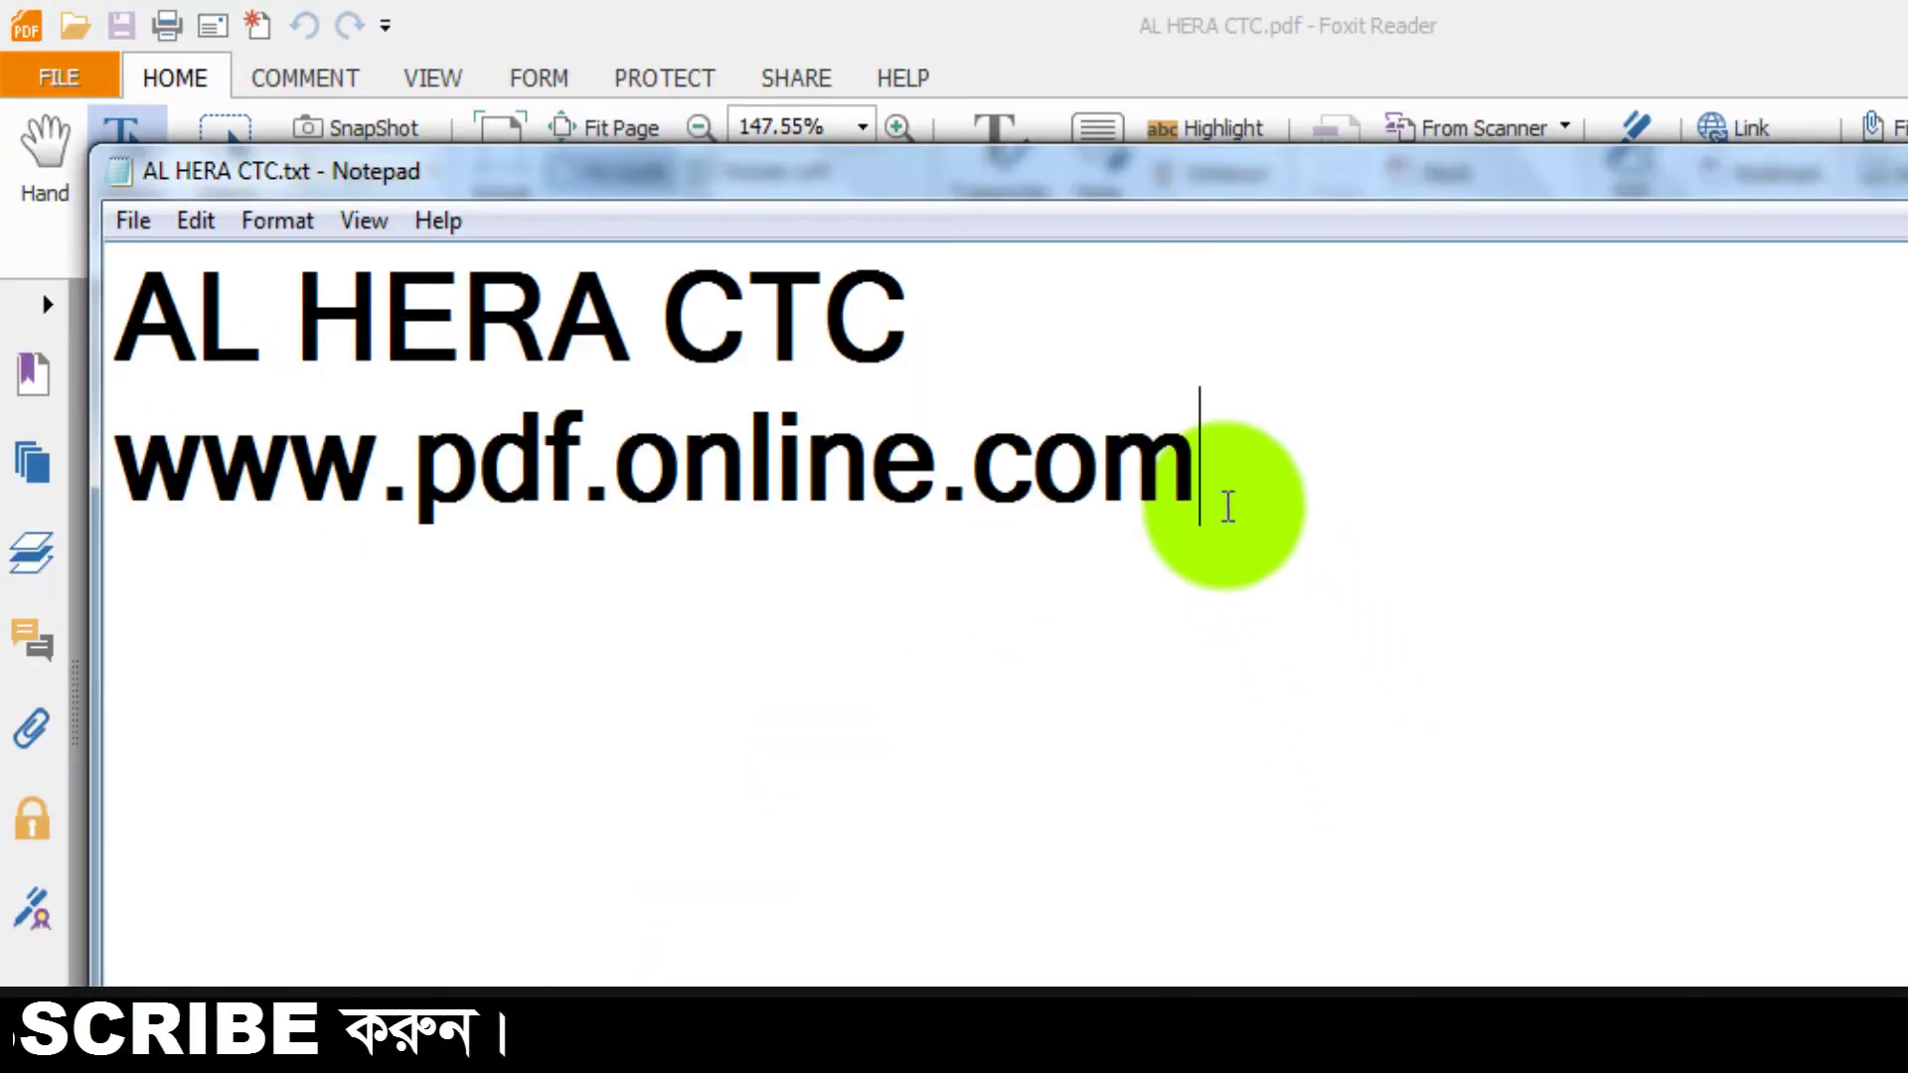
{"action": "left_click_drag", "start_coordinate": [1226, 503], "coordinate": [161, 487]}
{"action": "left_click", "coordinate": [477, 651]}
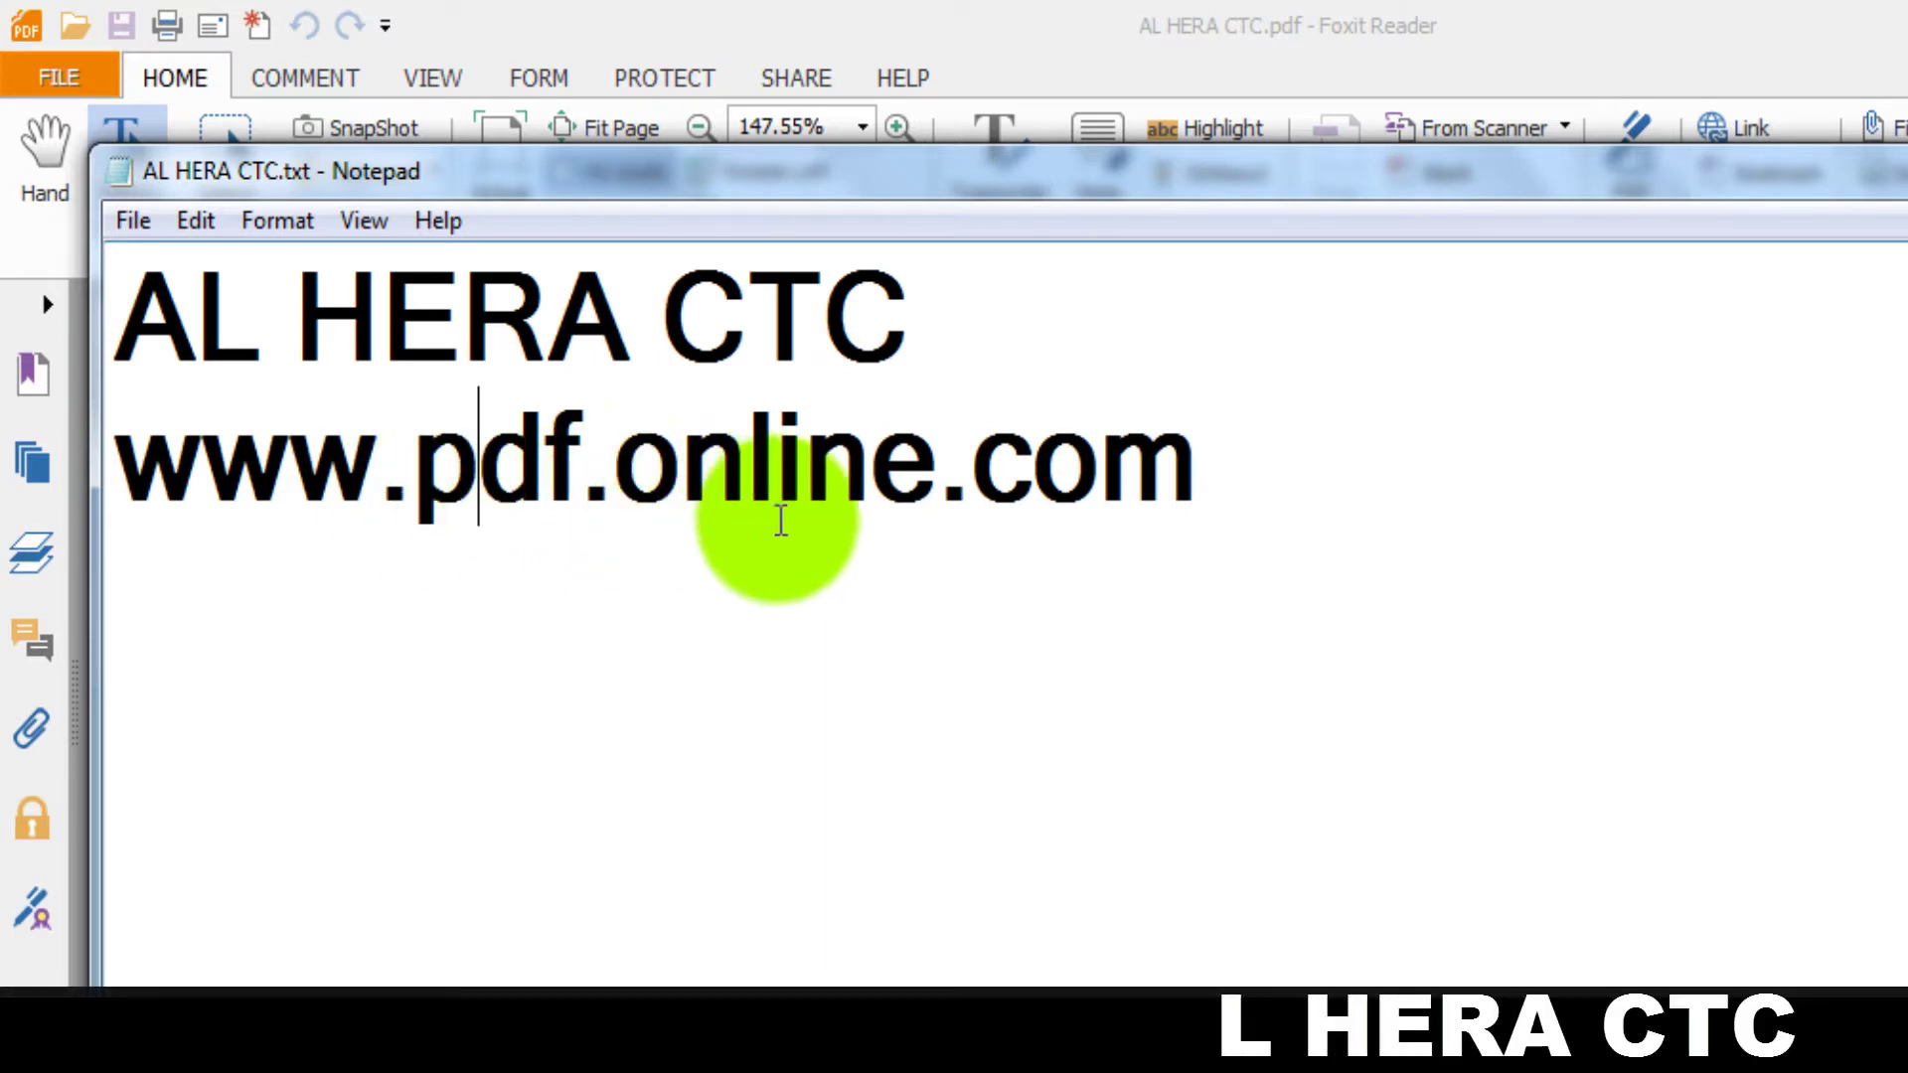
{"action": "left_click_drag", "start_coordinate": [1286, 434], "coordinate": [129, 477]}
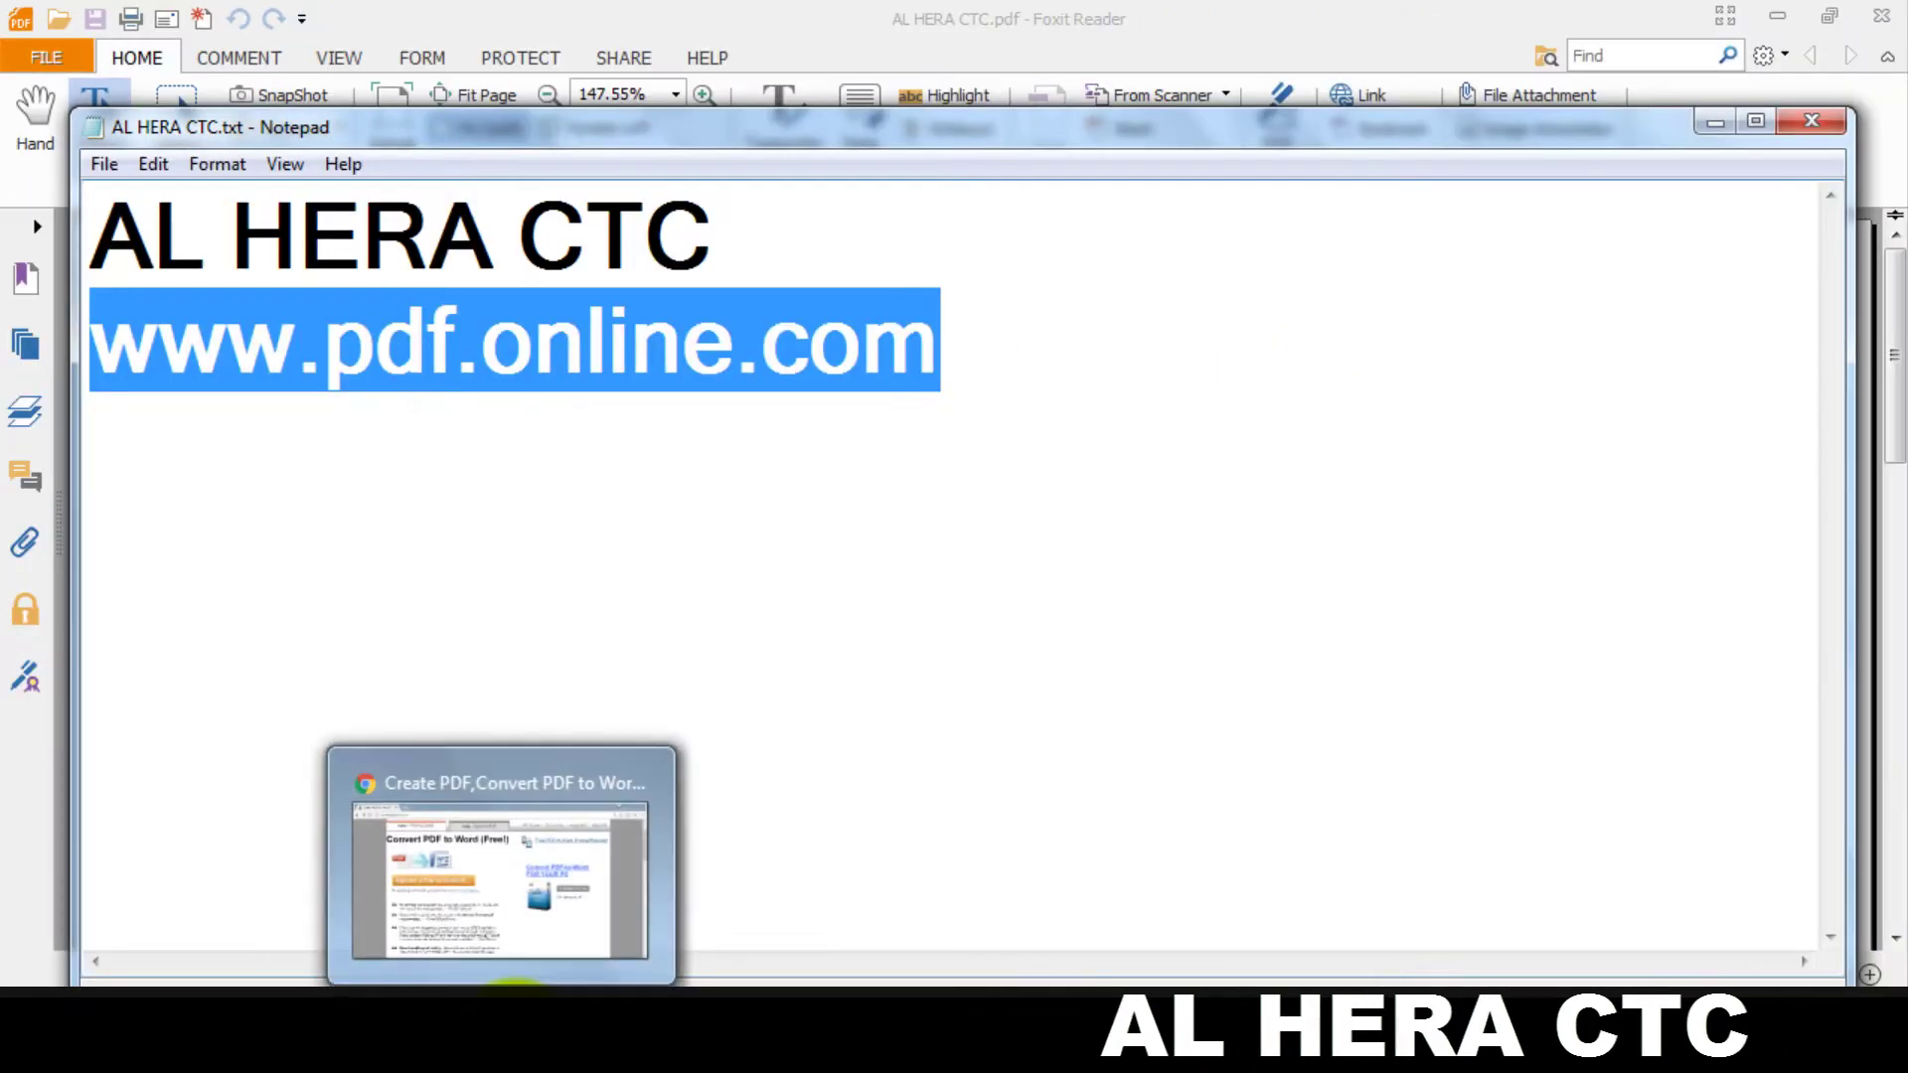
{"action": "left_click", "coordinate": [505, 864]}
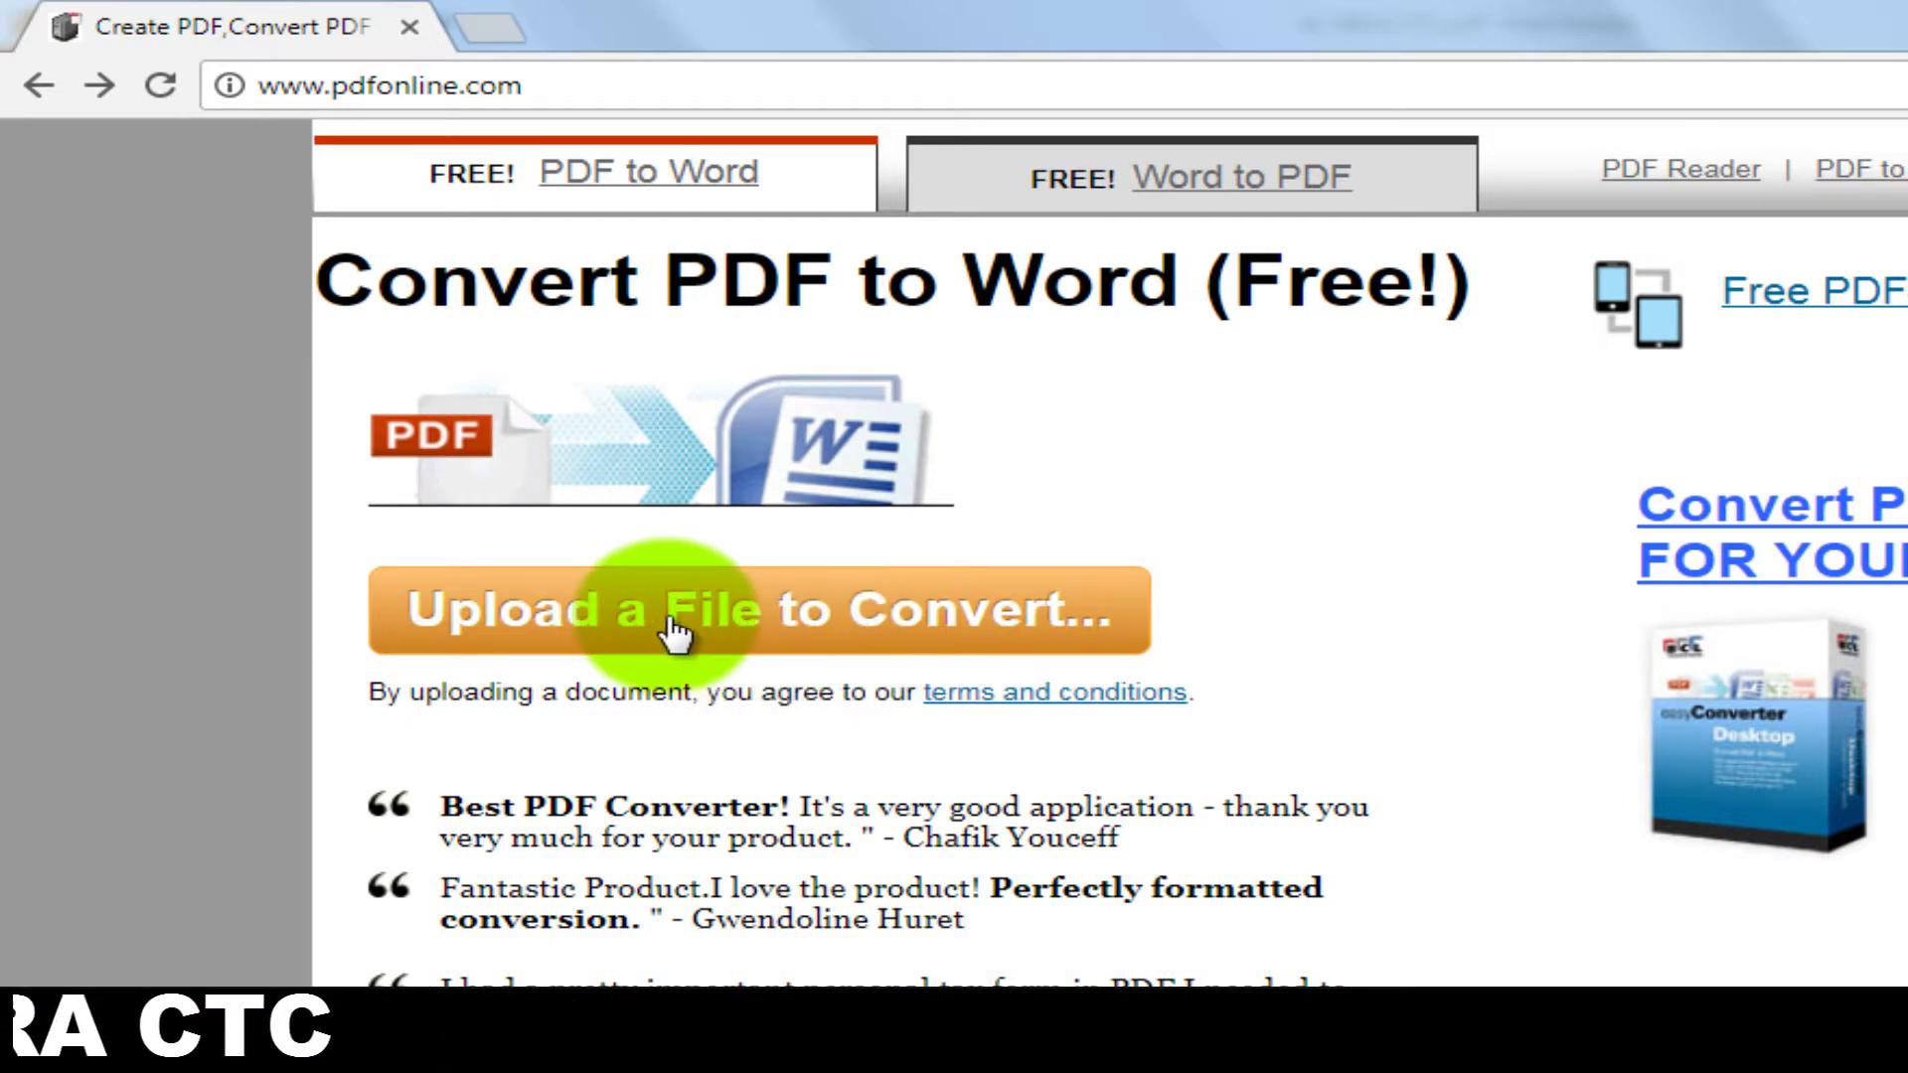
Upload AL HERA CTC.pdf from the Desktop to PDF Online for Word conversion
{"action": "left_click", "coordinate": [708, 620]}
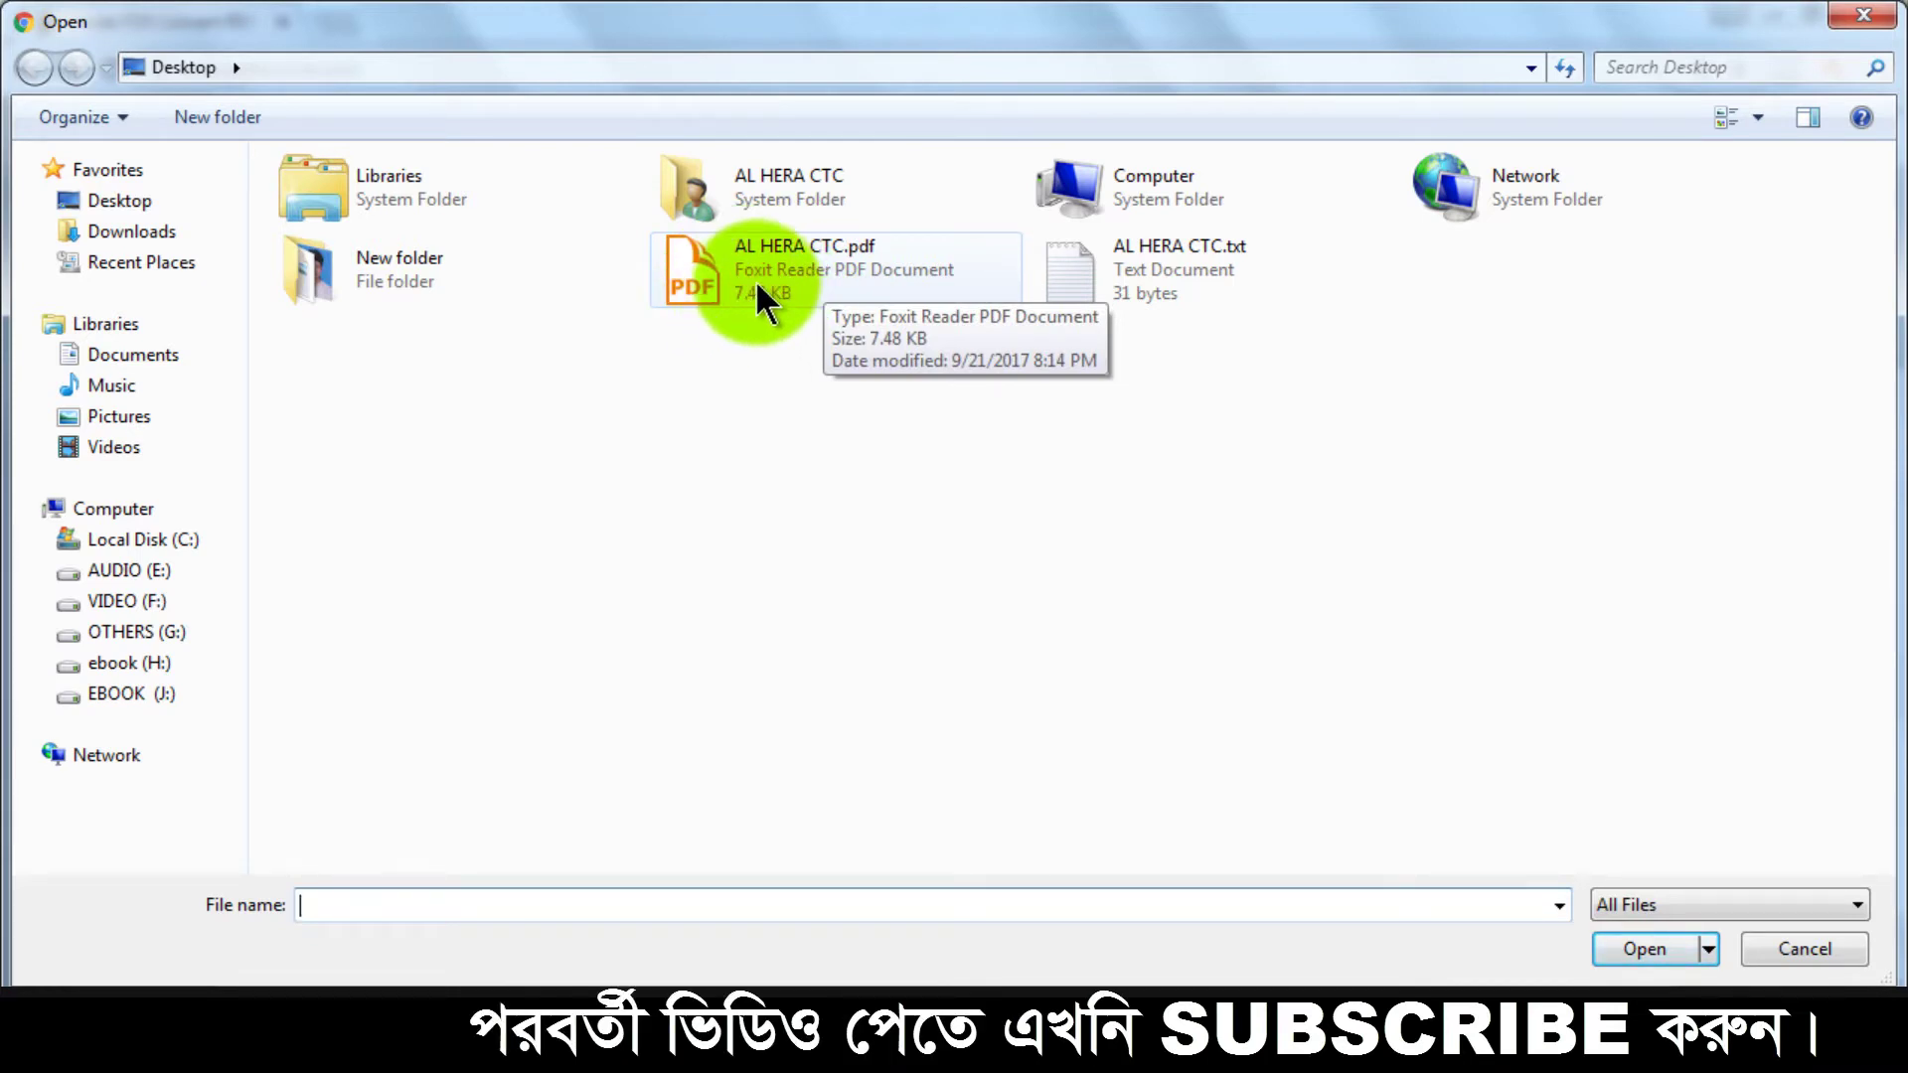
{"action": "left_click", "coordinate": [755, 283]}
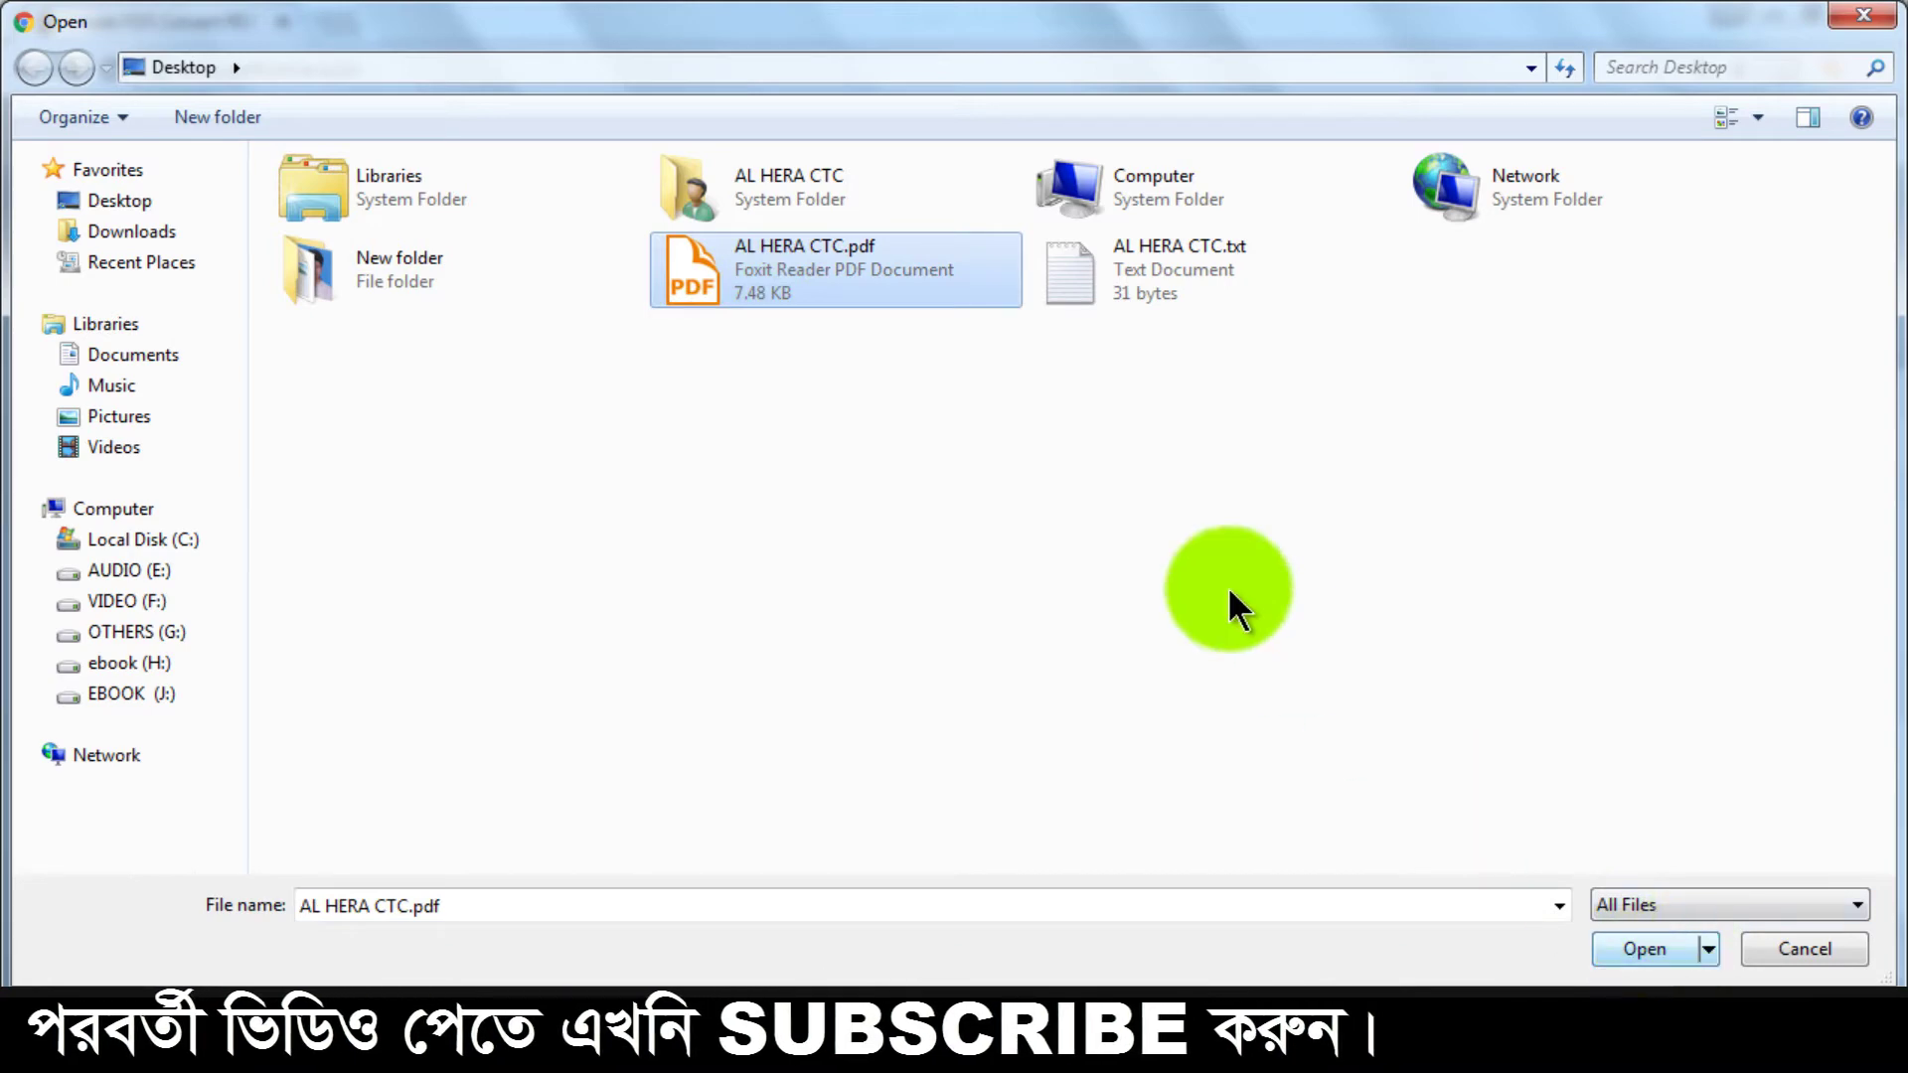
{"action": "double_click", "coordinate": [809, 266]}
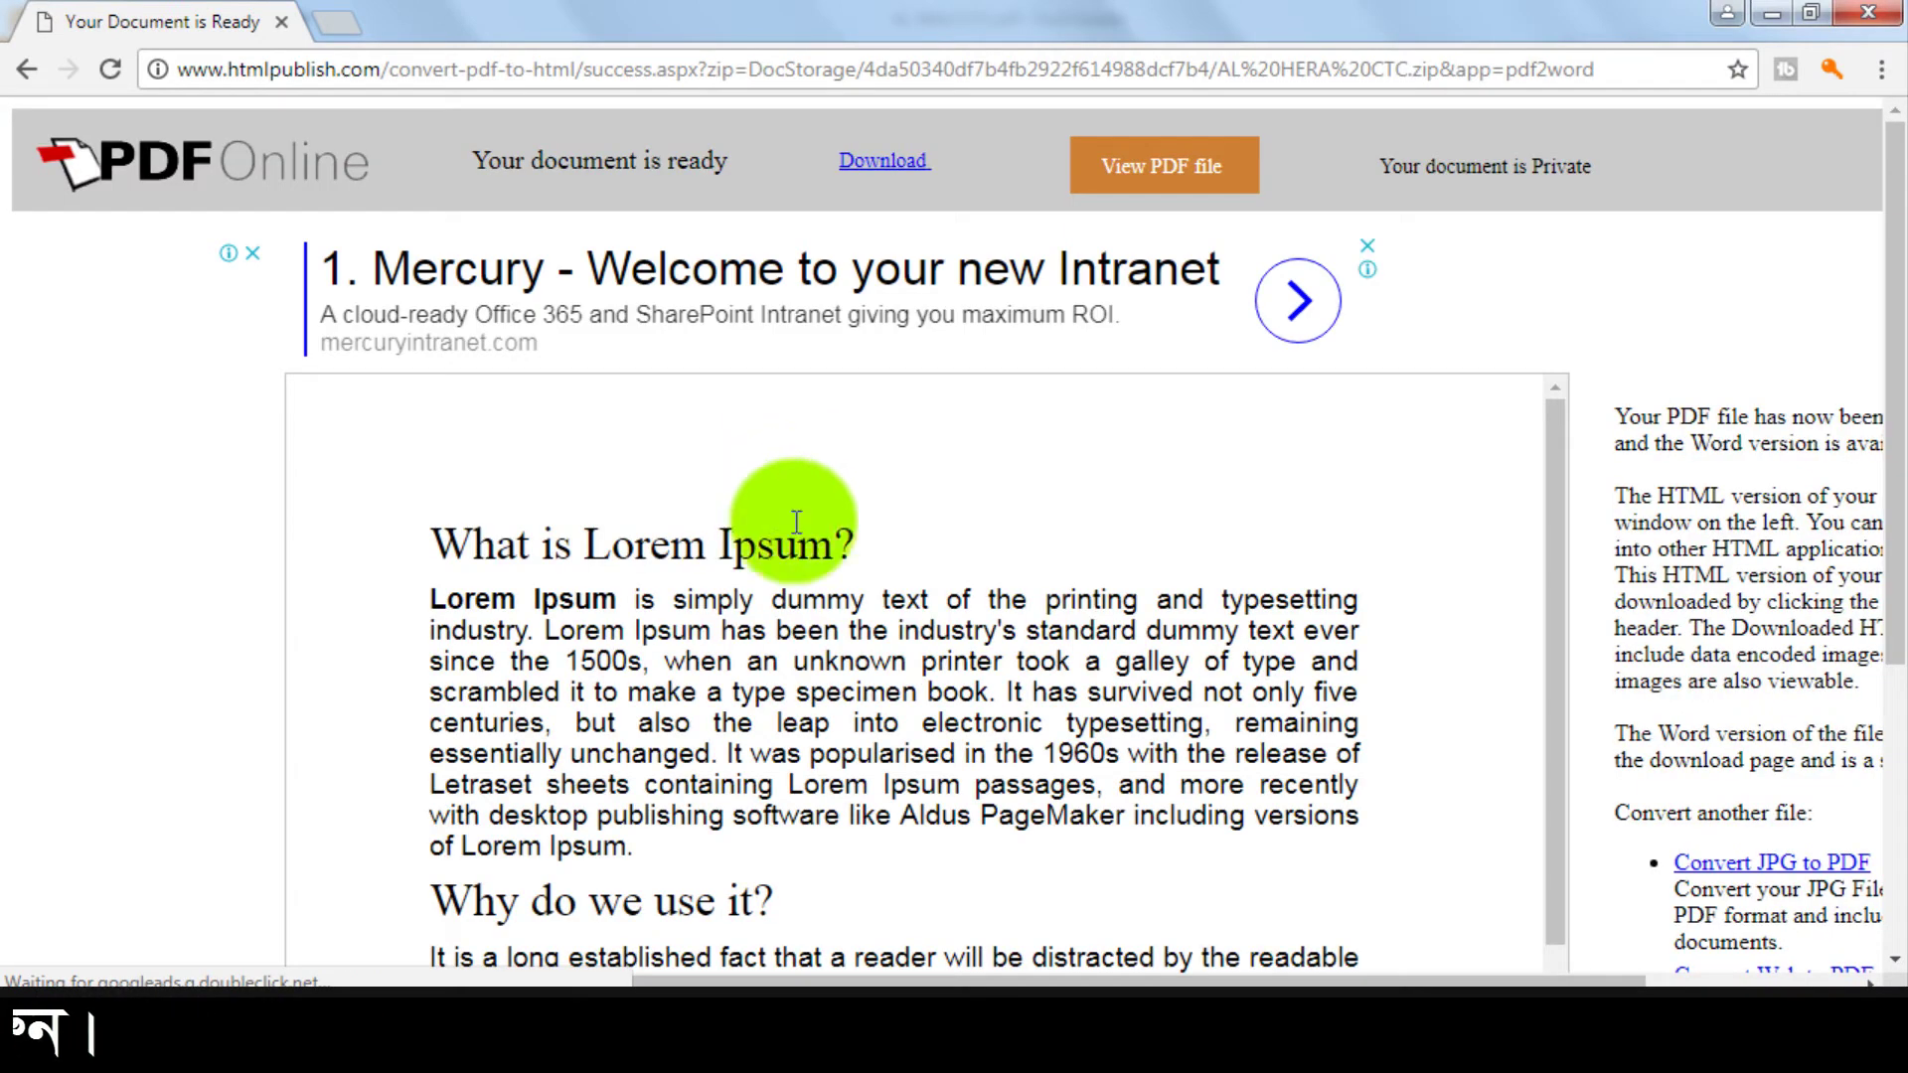
Review the converted Lorem Ipsum preview, then return to the page header
{"action": "left_click_drag", "start_coordinate": [829, 722], "coordinate": [854, 602]}
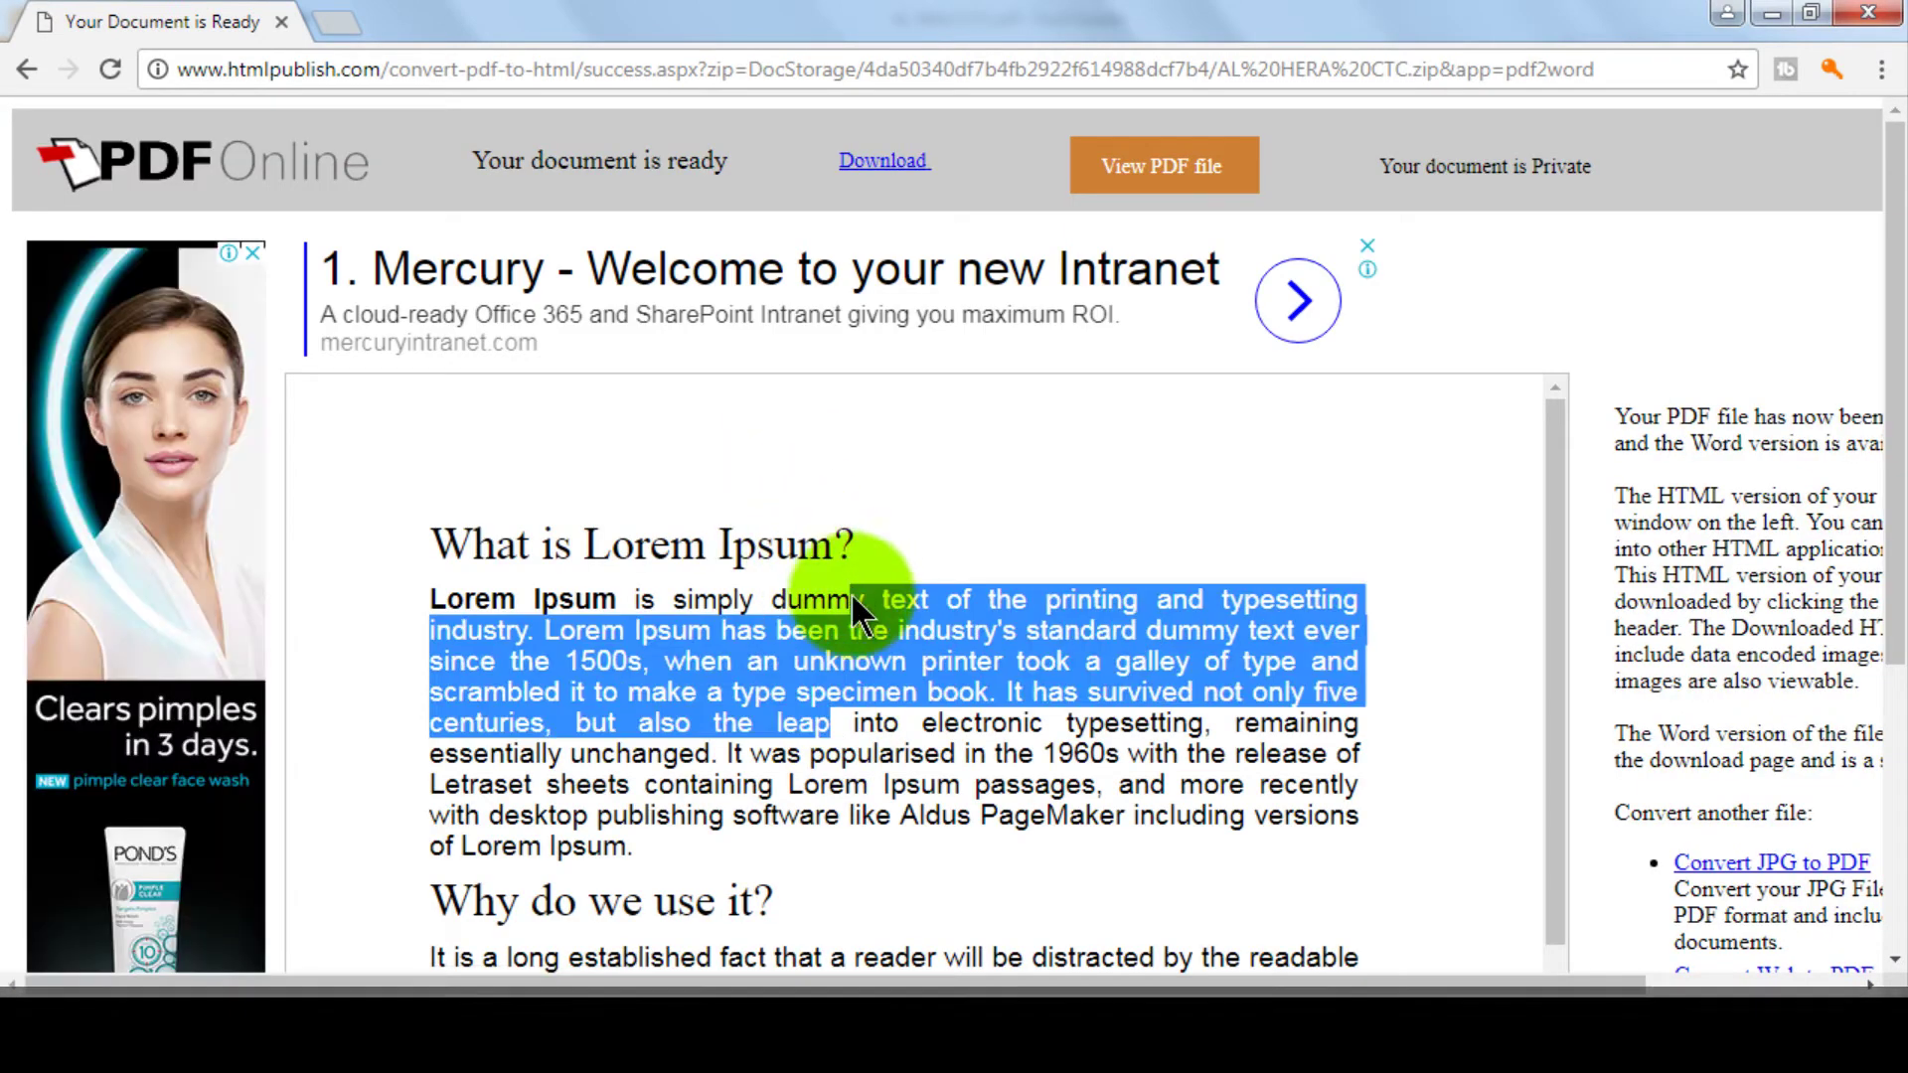
{"action": "scroll", "coordinate": [899, 675], "scroll_direction": "down", "scroll_amount": 4}
{"action": "scroll", "coordinate": [939, 661], "scroll_direction": "down", "scroll_amount": 4}
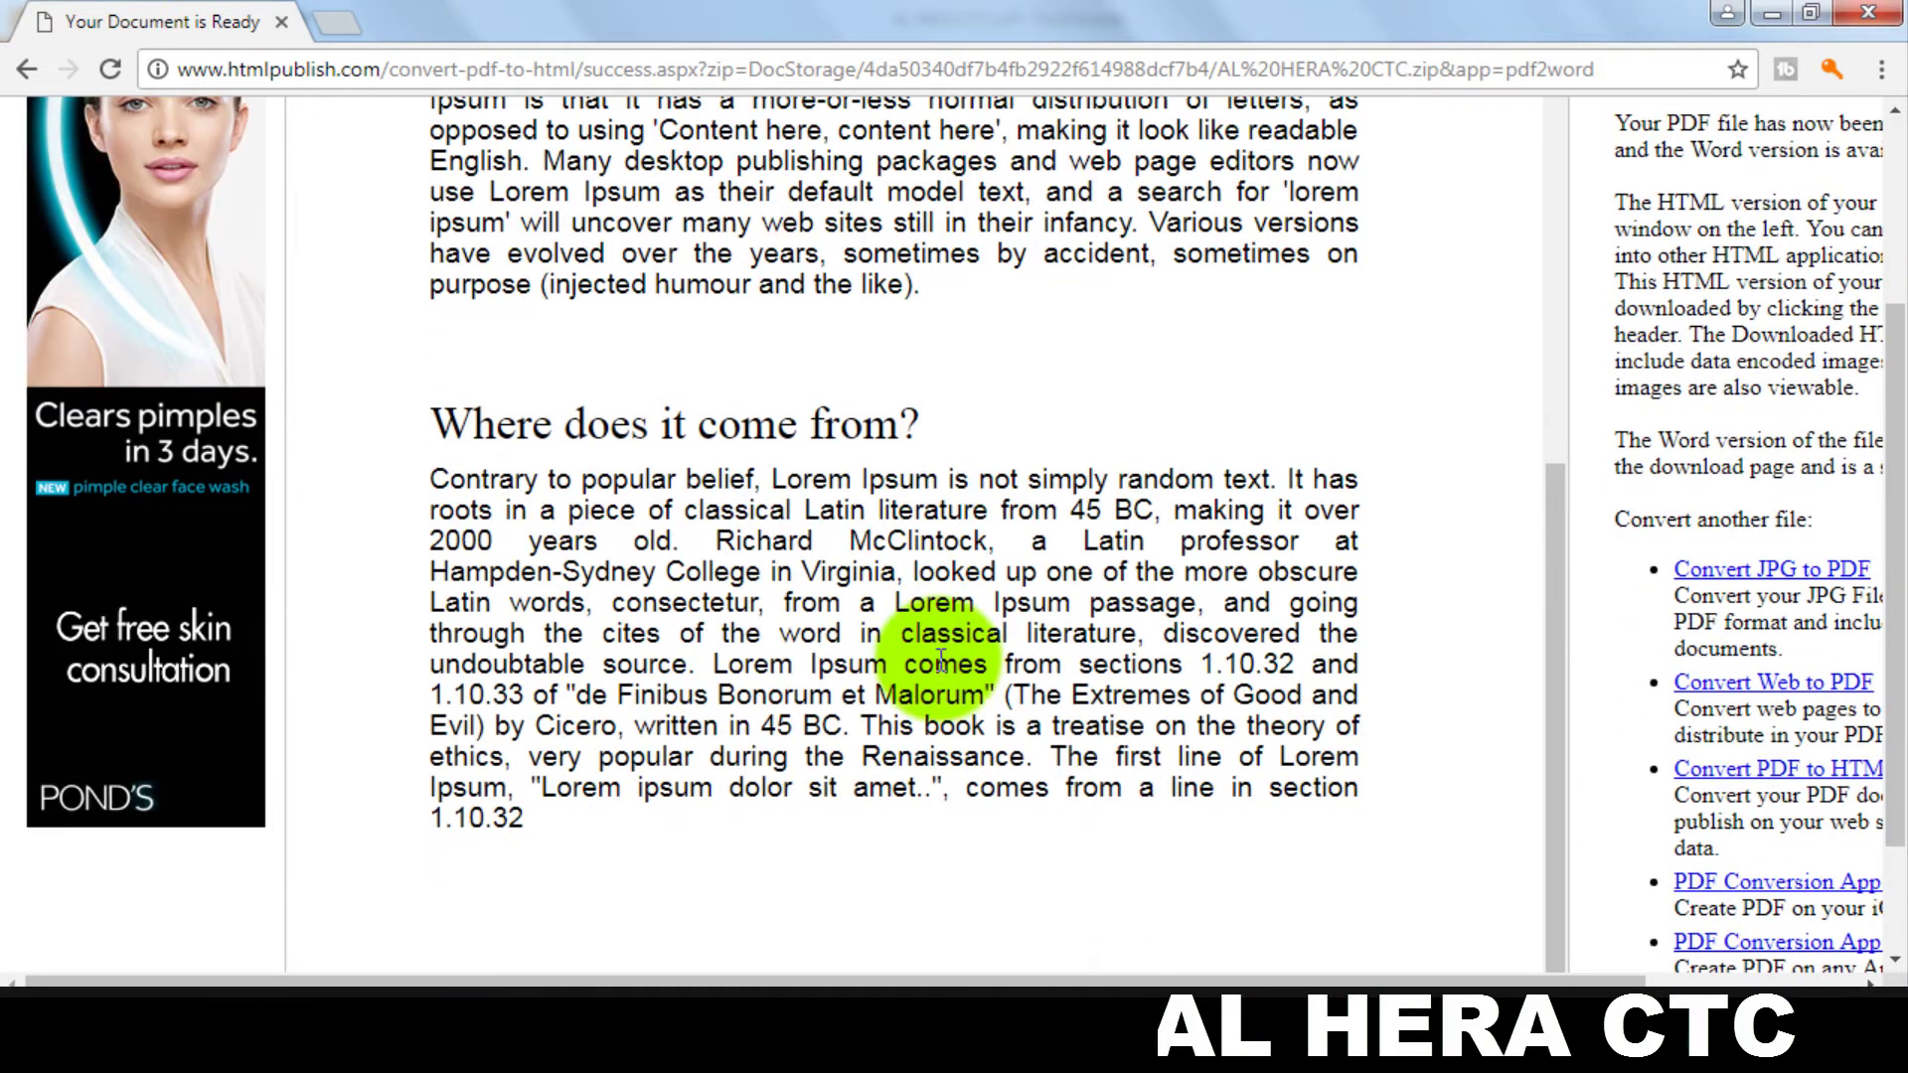
{"action": "left_click_drag", "start_coordinate": [850, 540], "coordinate": [879, 663]}
{"action": "left_click", "coordinate": [879, 546]}
{"action": "scroll", "coordinate": [887, 568], "scroll_direction": "up", "scroll_amount": 1}
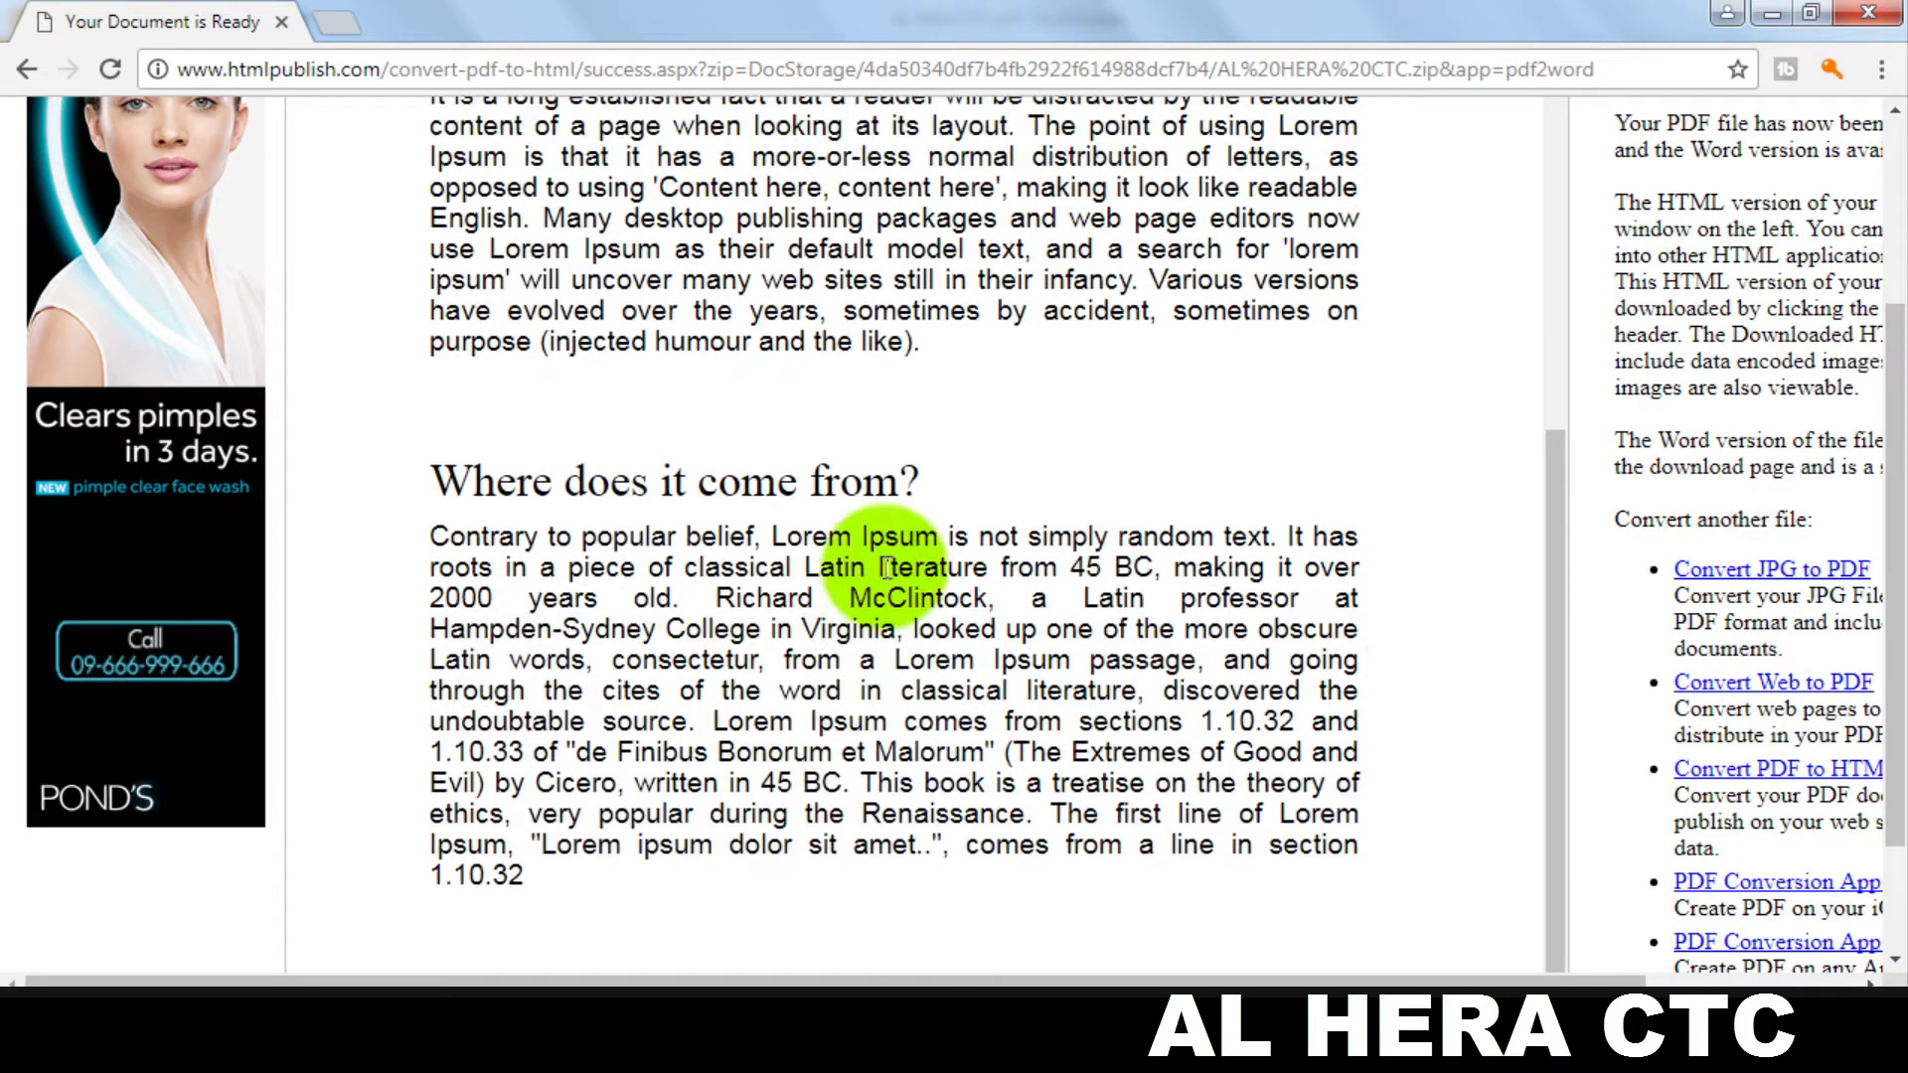
{"action": "scroll", "coordinate": [886, 551], "scroll_direction": "up", "scroll_amount": 5}
{"action": "scroll", "coordinate": [886, 546], "scroll_direction": "up", "scroll_amount": 3}
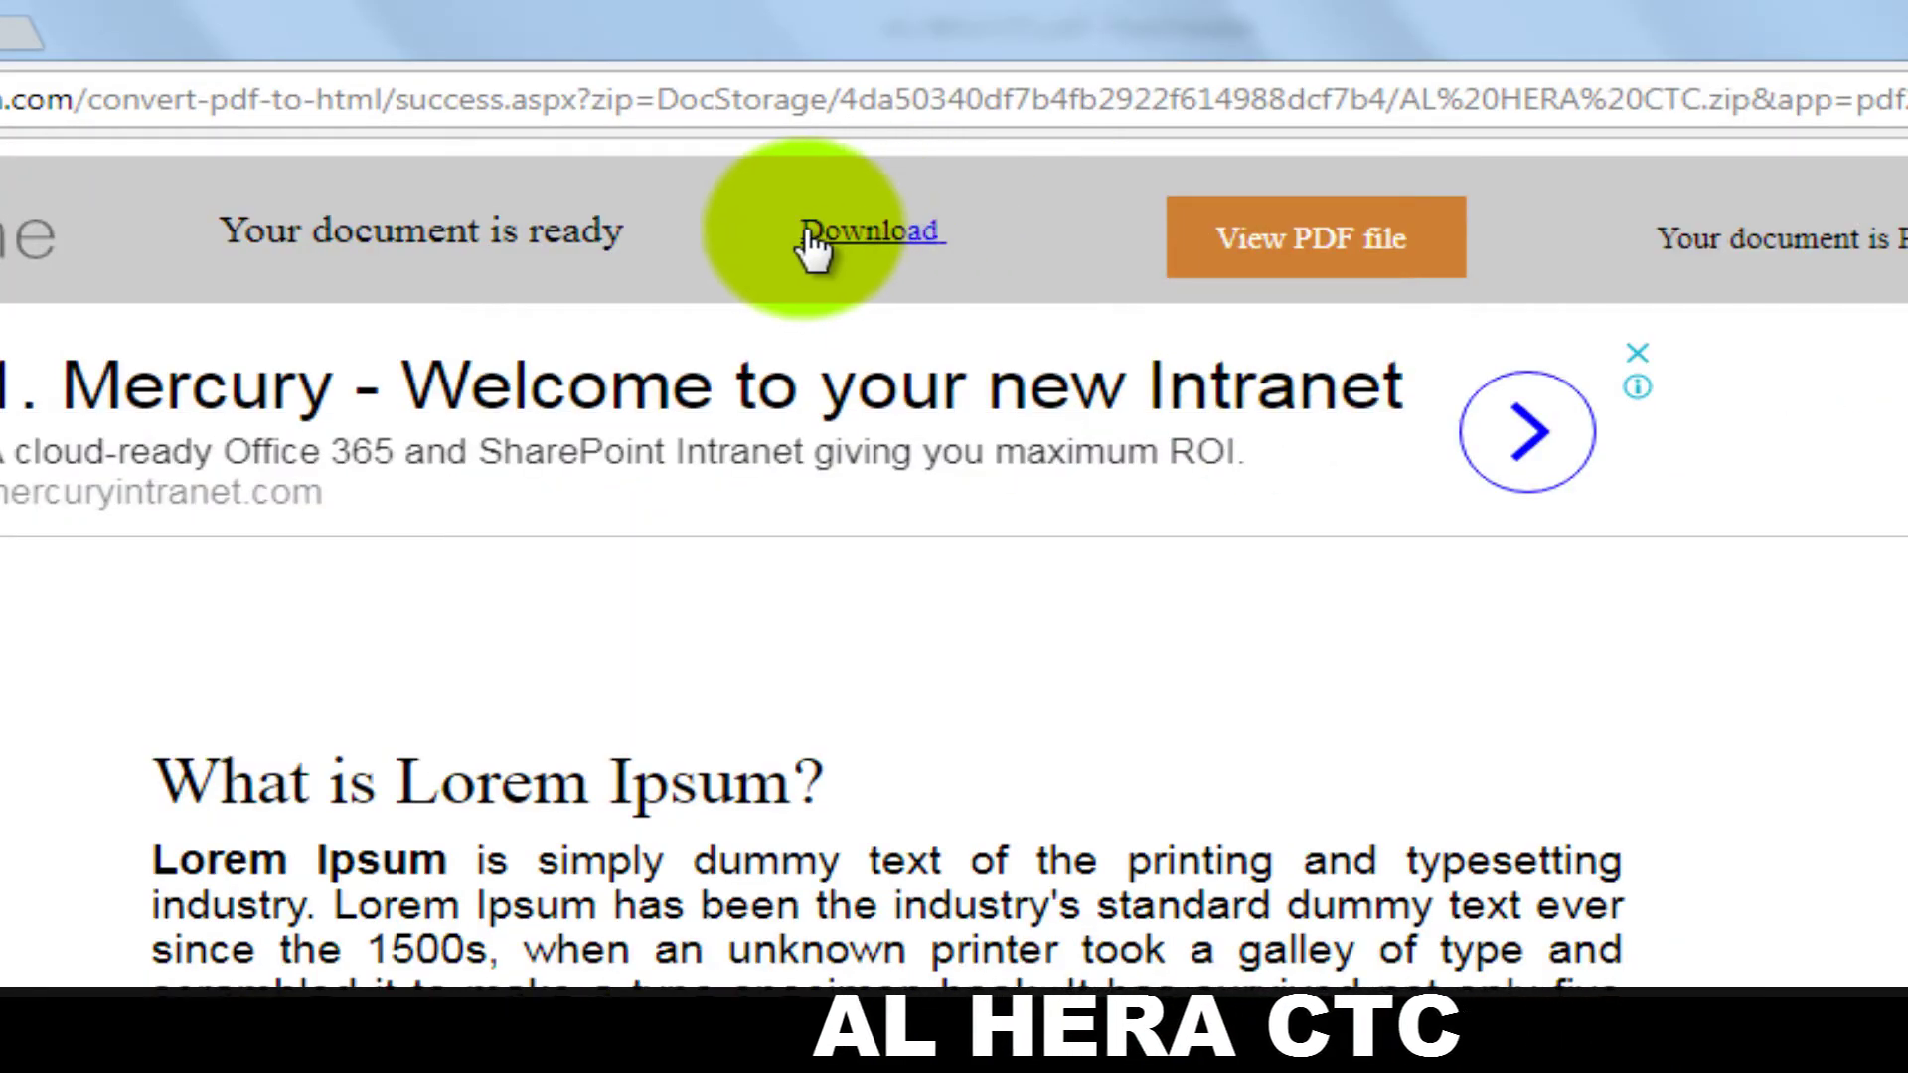
Download the converted document as a Word file
{"action": "left_click", "coordinate": [872, 239]}
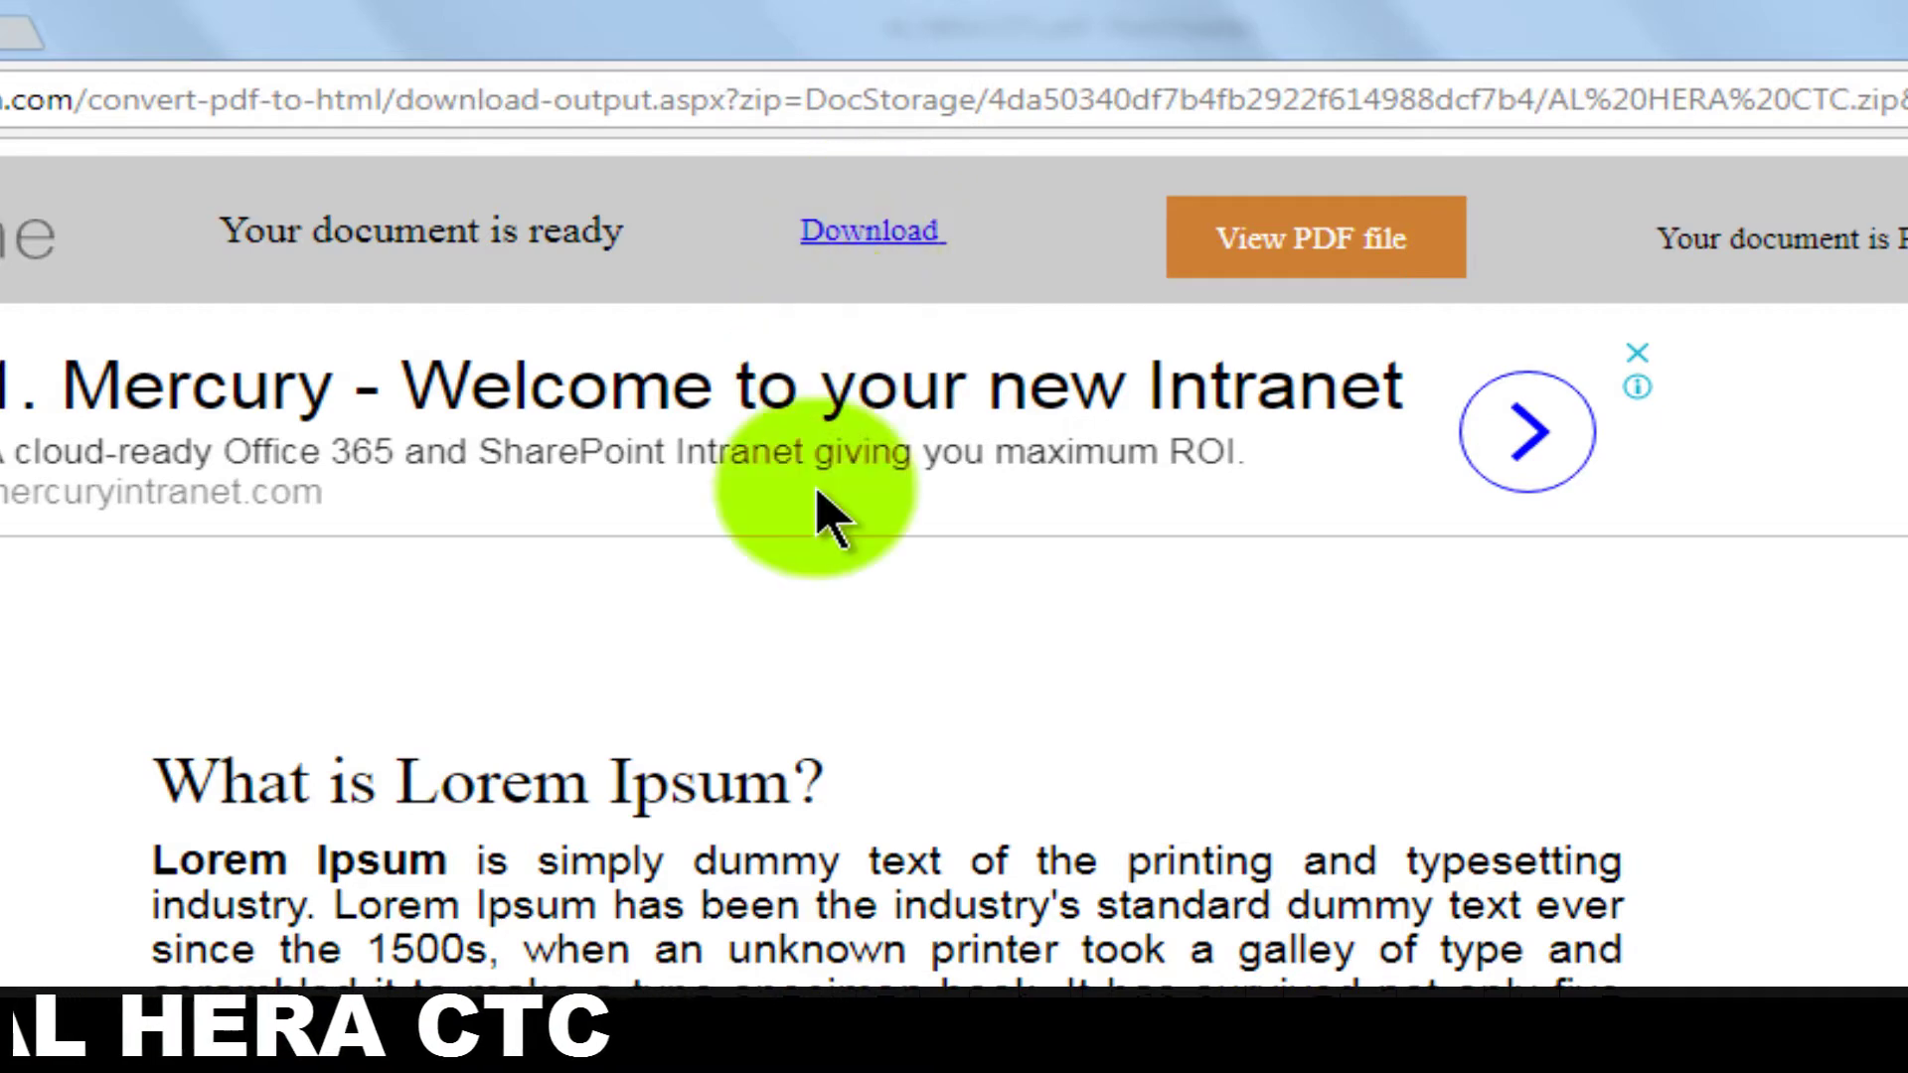
{"action": "scroll", "coordinate": [904, 616], "scroll_direction": "down", "scroll_amount": 3}
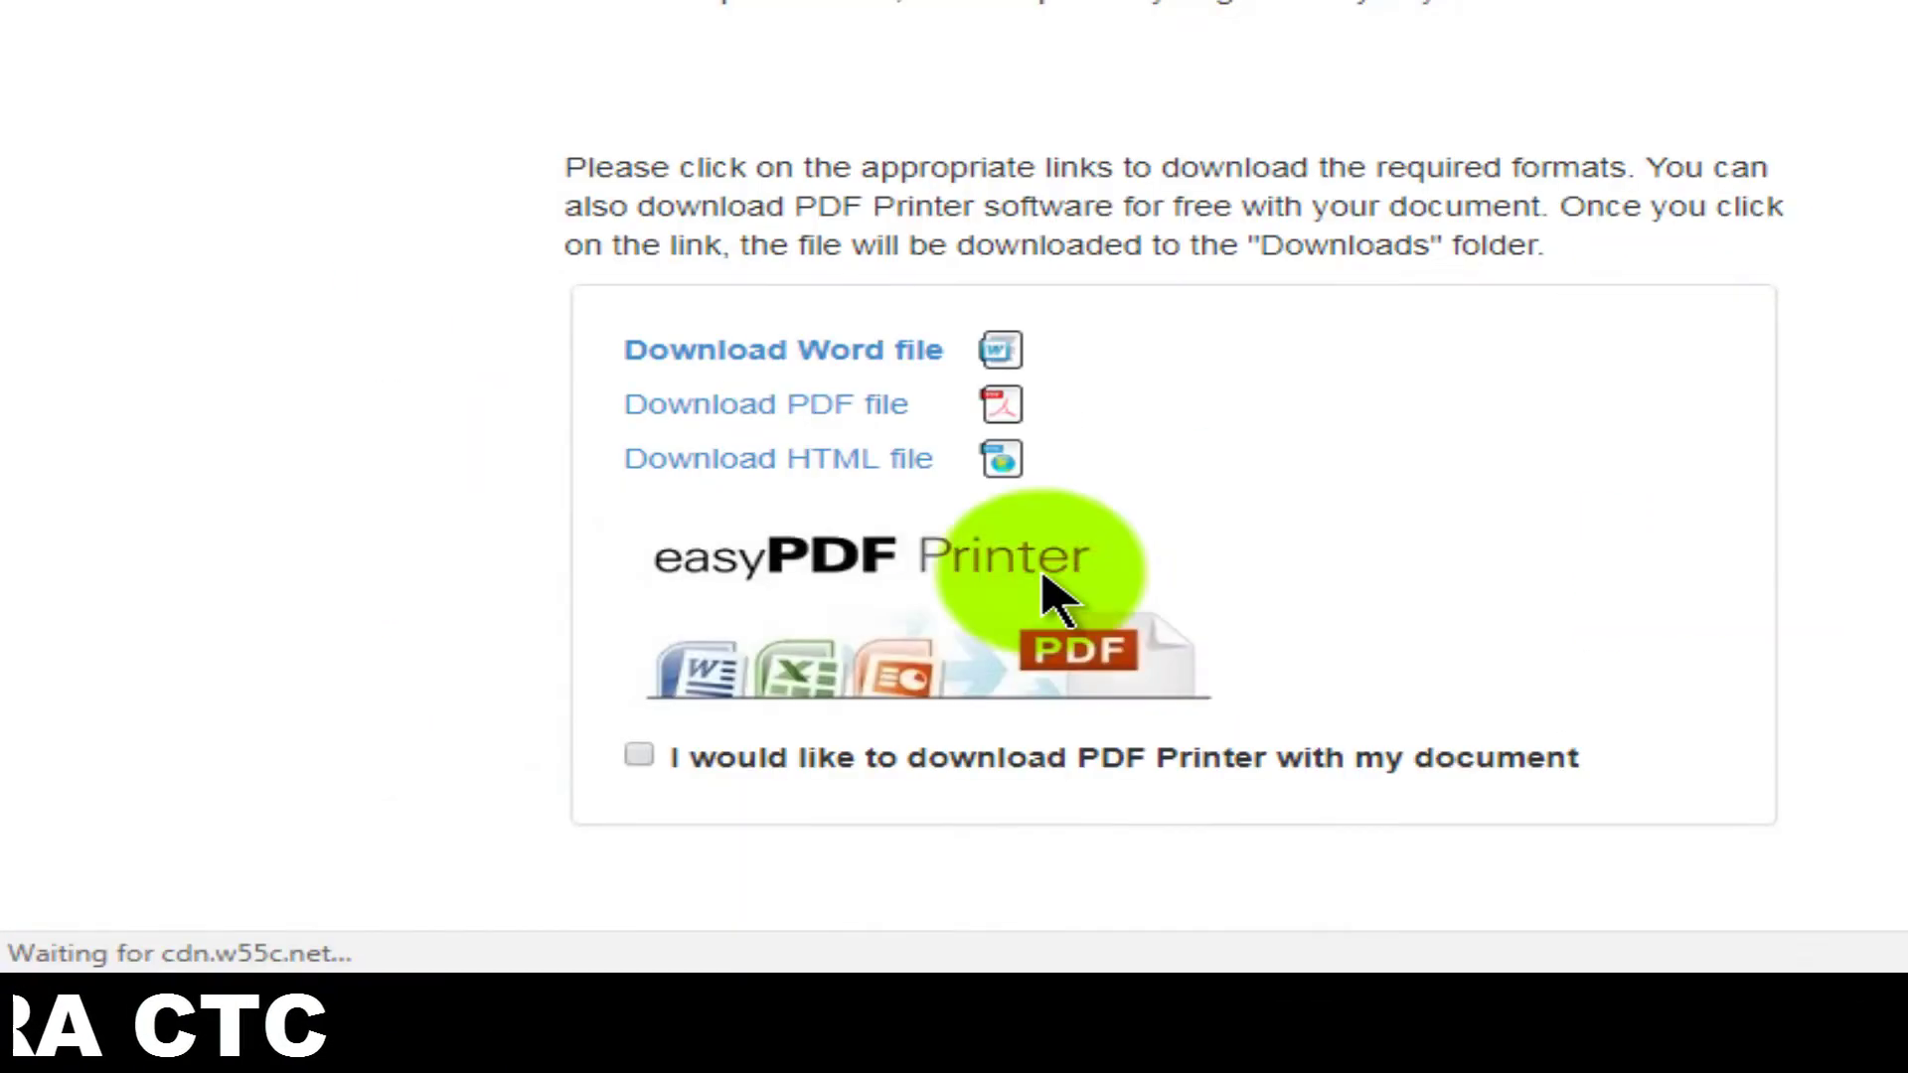
{"action": "left_click", "coordinate": [755, 358]}
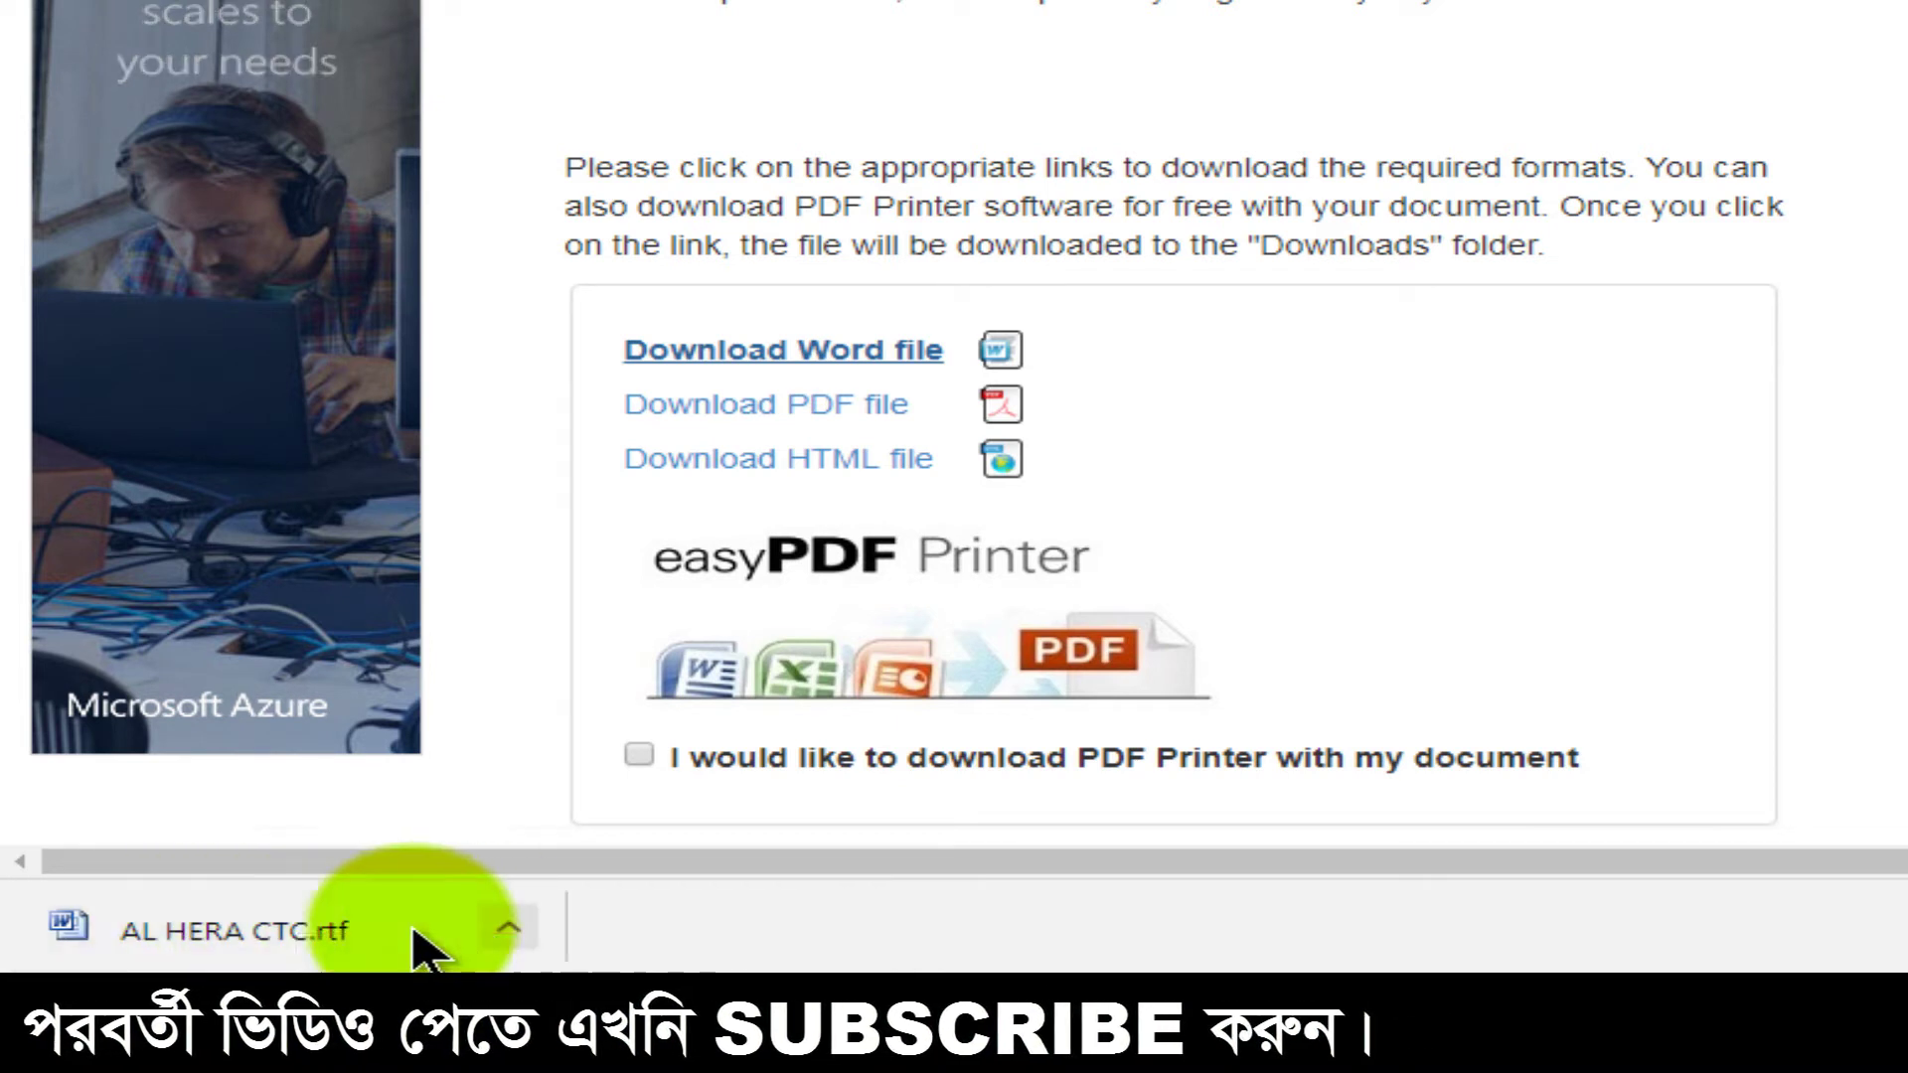
Show AL HERA CTC.rtf in its folder and open it in Word
{"action": "left_click", "coordinate": [508, 927]}
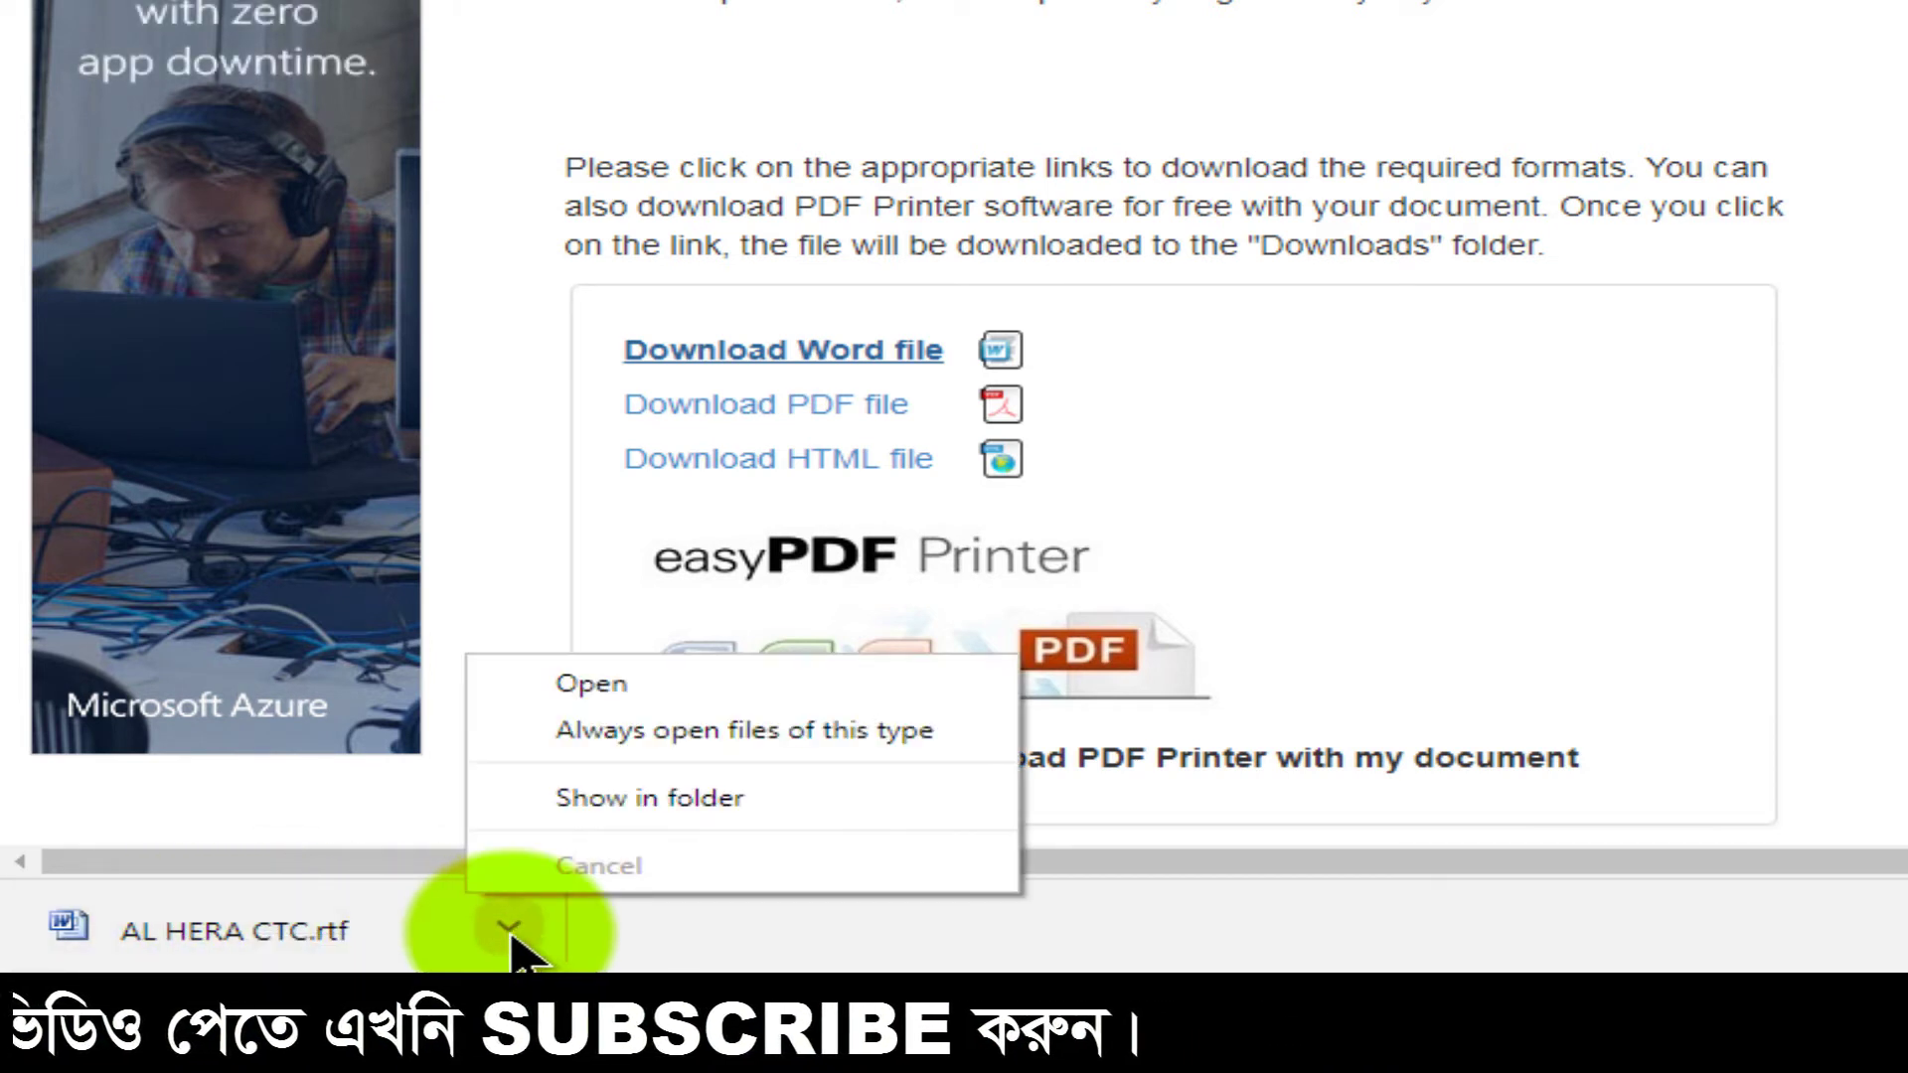
{"action": "left_click", "coordinate": [632, 806]}
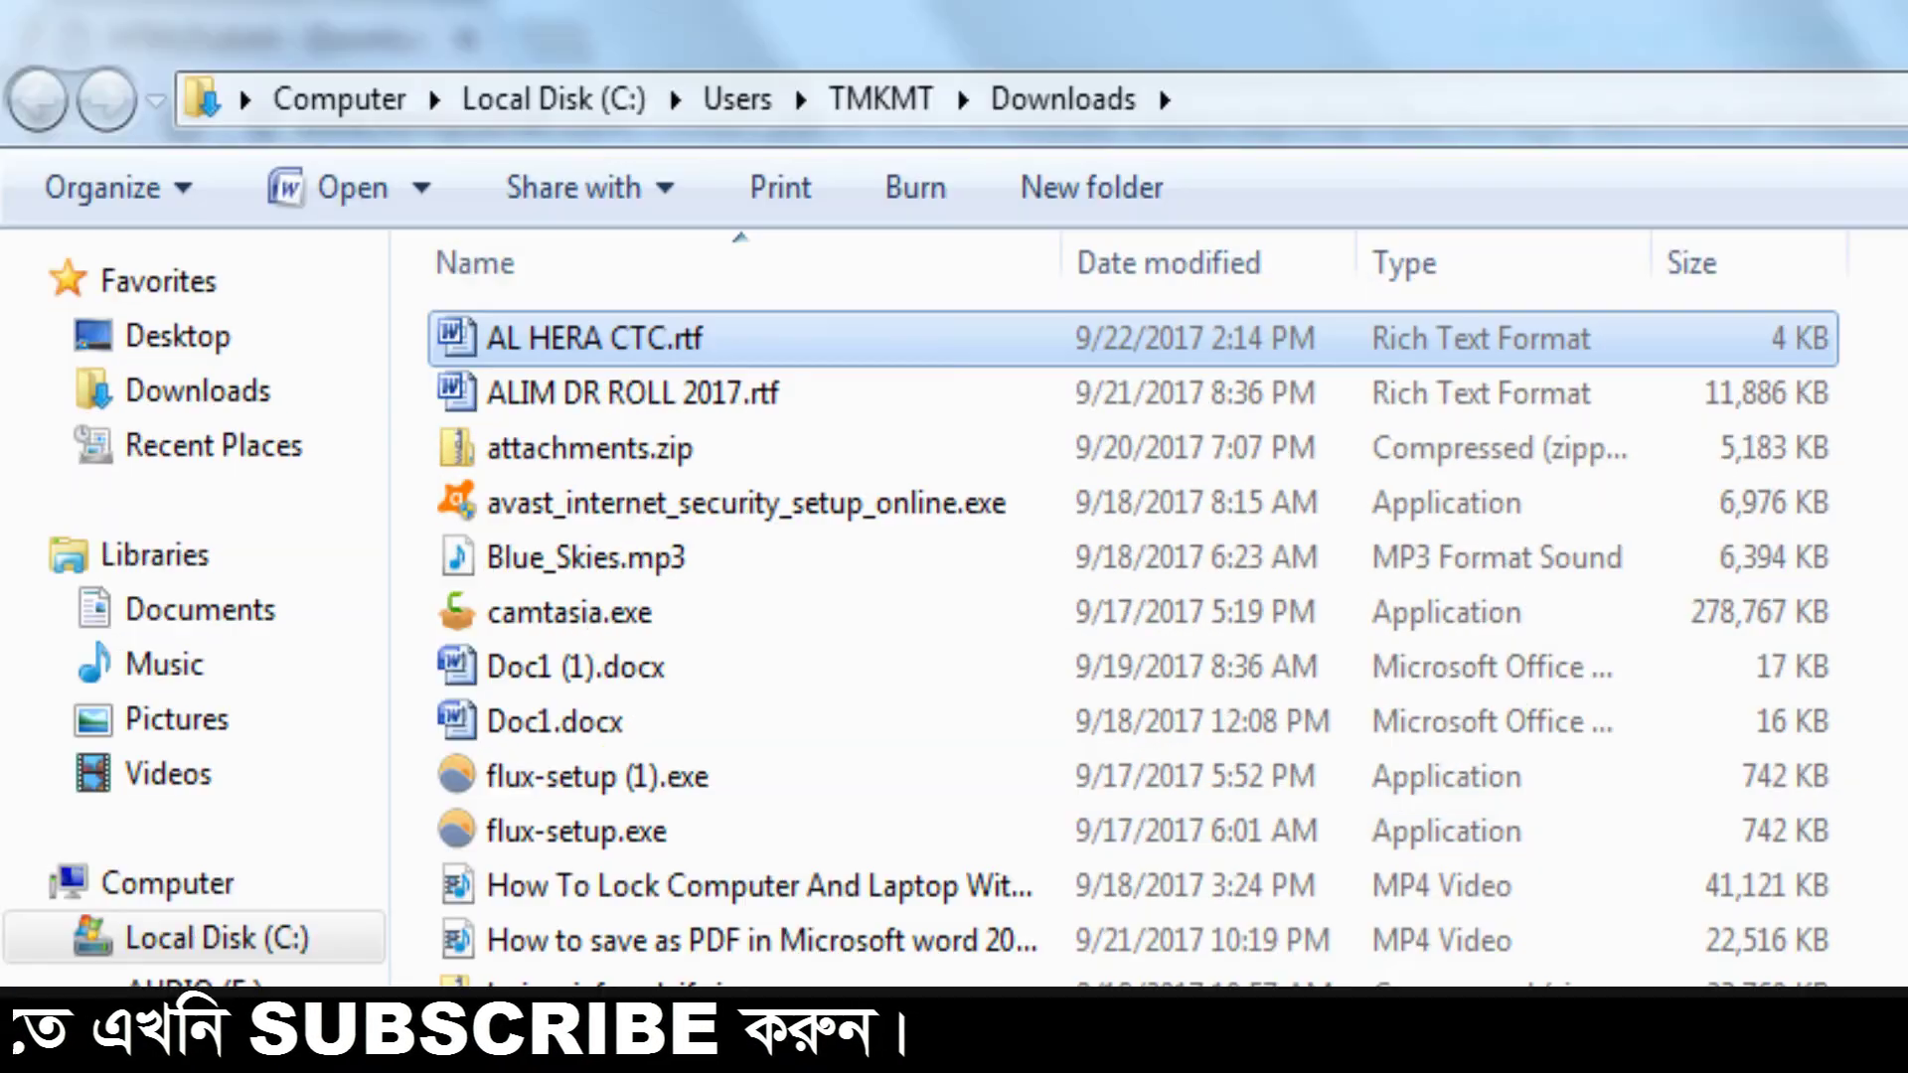
{"action": "double_click", "coordinate": [614, 337]}
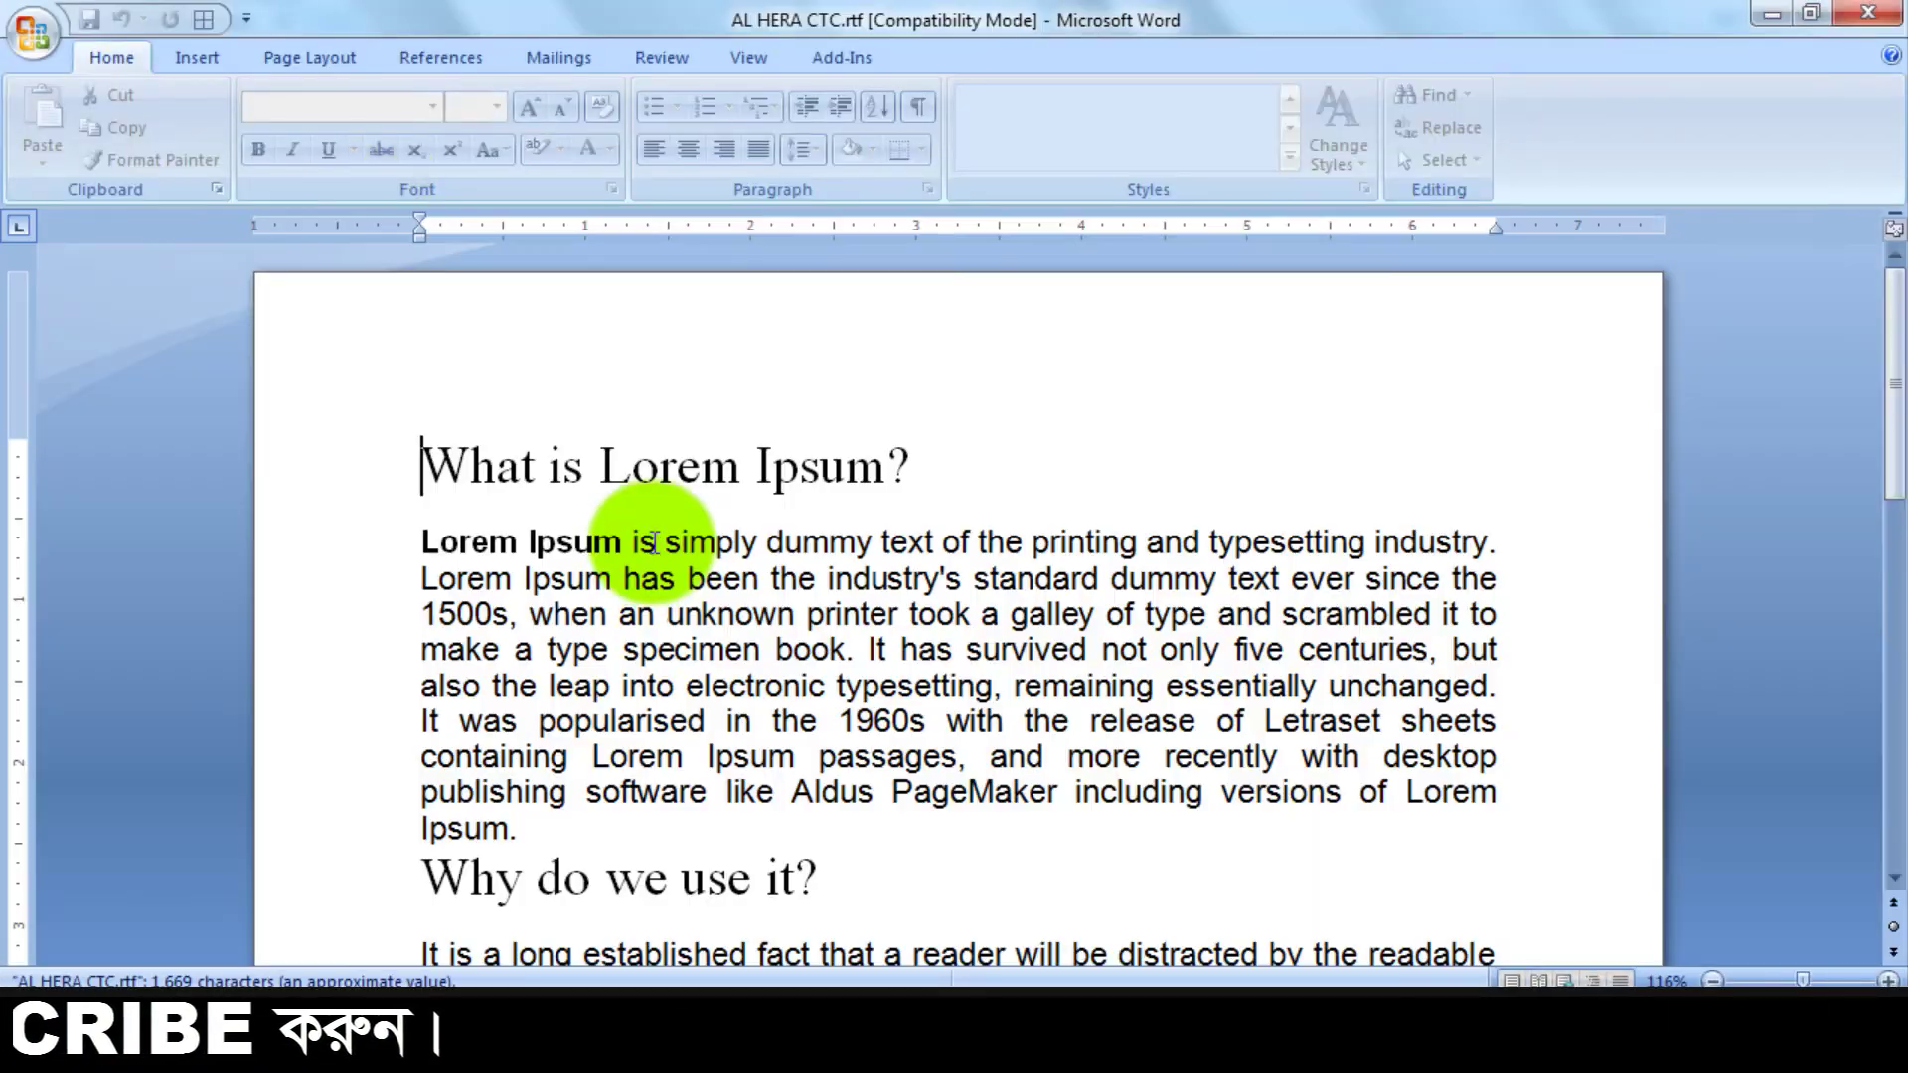
Append 'AL HERA CTC' to the end of the 'Where does it come from?' heading
{"action": "scroll", "coordinate": [746, 499], "scroll_direction": "down", "scroll_amount": 3}
{"action": "scroll", "coordinate": [767, 519], "scroll_direction": "down", "scroll_amount": 3}
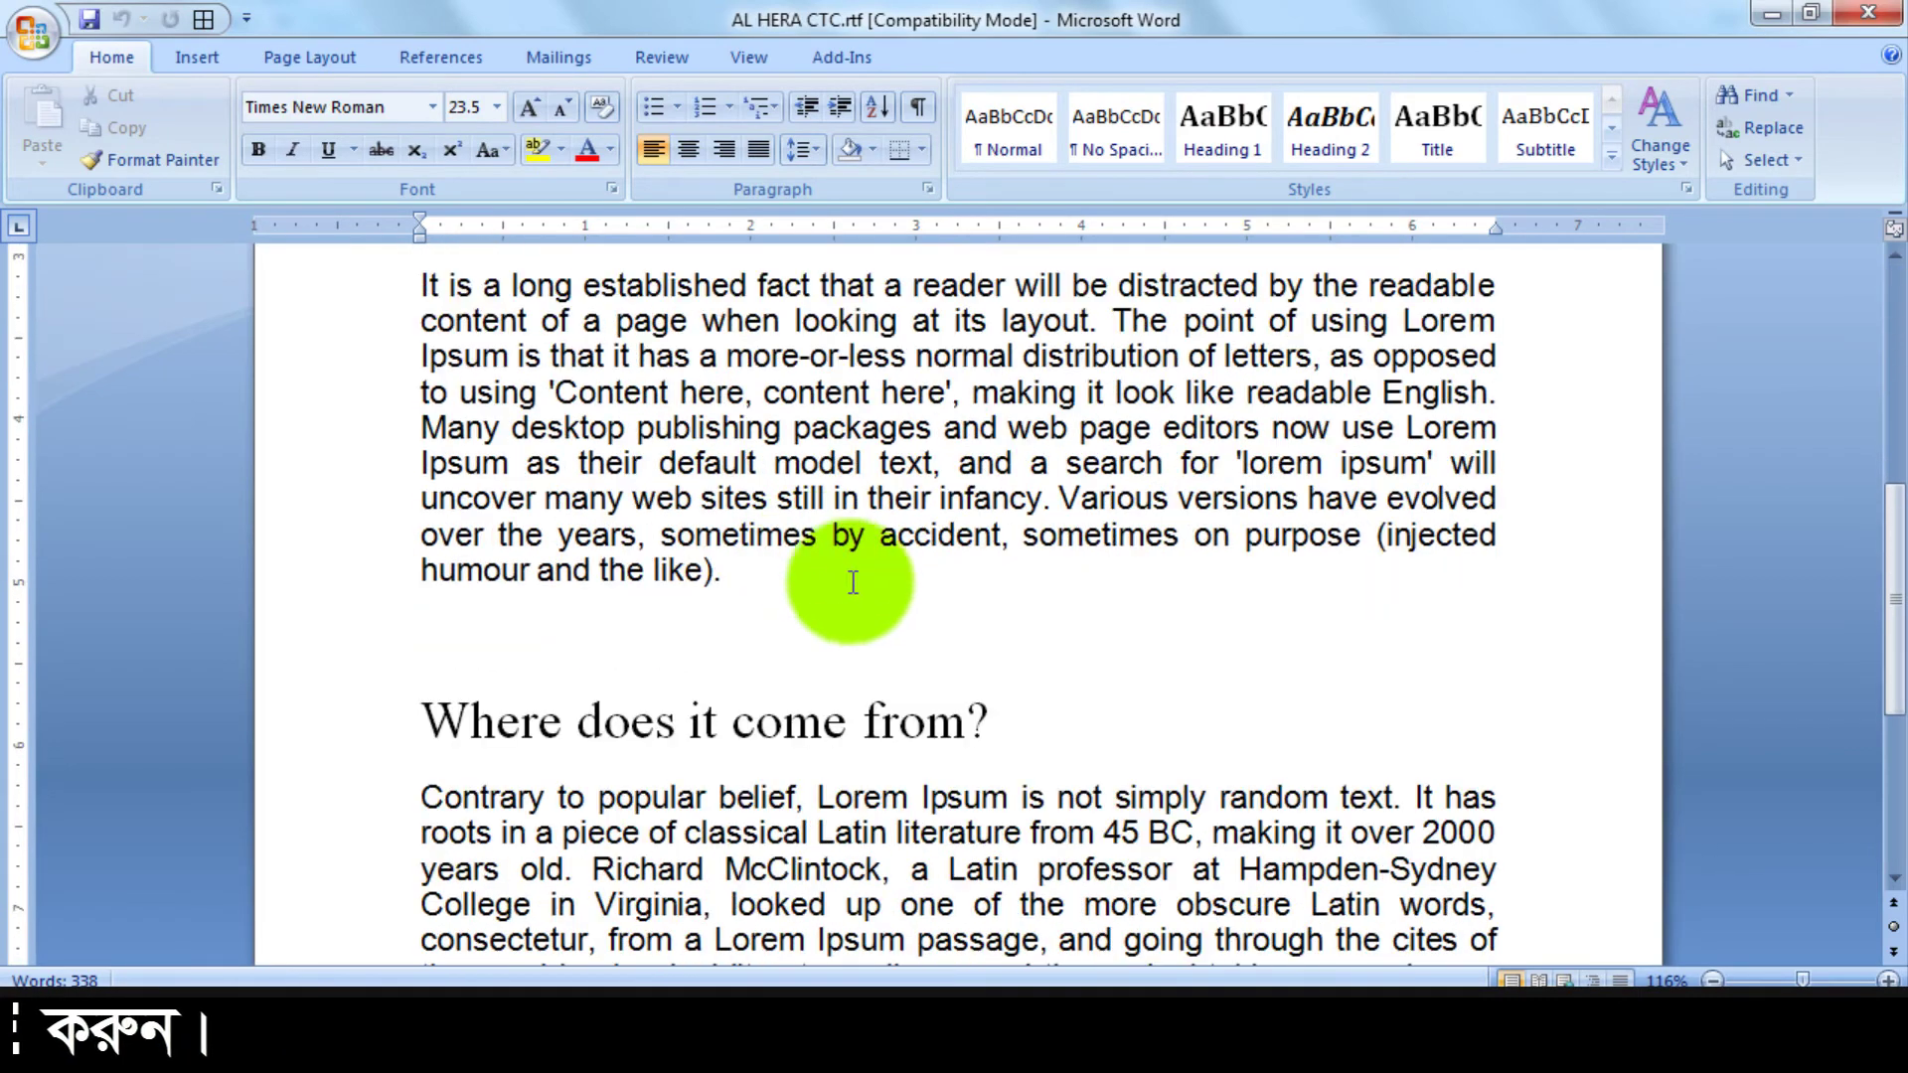
{"action": "scroll", "coordinate": [852, 584], "scroll_direction": "down", "scroll_amount": 2}
{"action": "scroll", "coordinate": [907, 631], "scroll_direction": "down", "scroll_amount": 3}
{"action": "left_click_drag", "start_coordinate": [944, 696], "coordinate": [481, 255]}
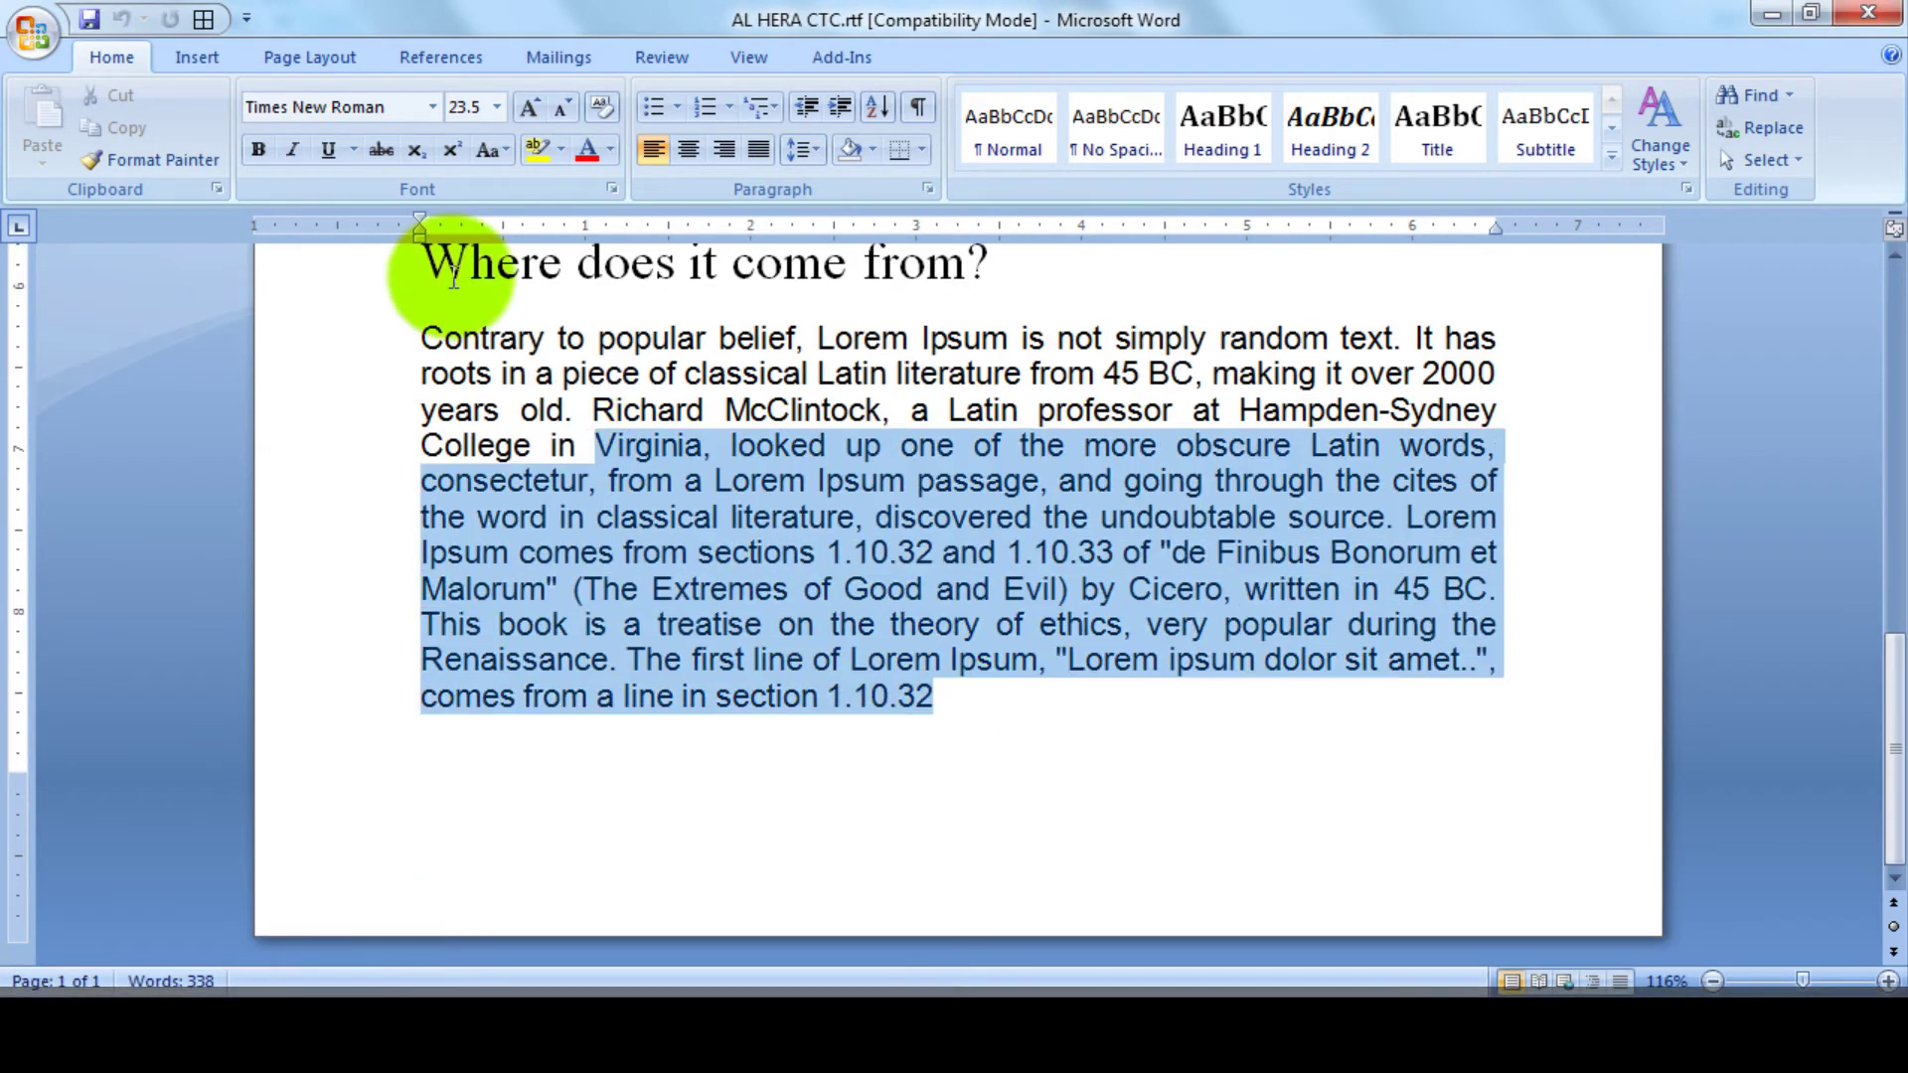
{"action": "left_click", "coordinate": [1022, 313]}
{"action": "scroll", "coordinate": [1025, 413], "scroll_direction": "up", "scroll_amount": 2}
{"action": "type", "text": "AL HERA CTC"}
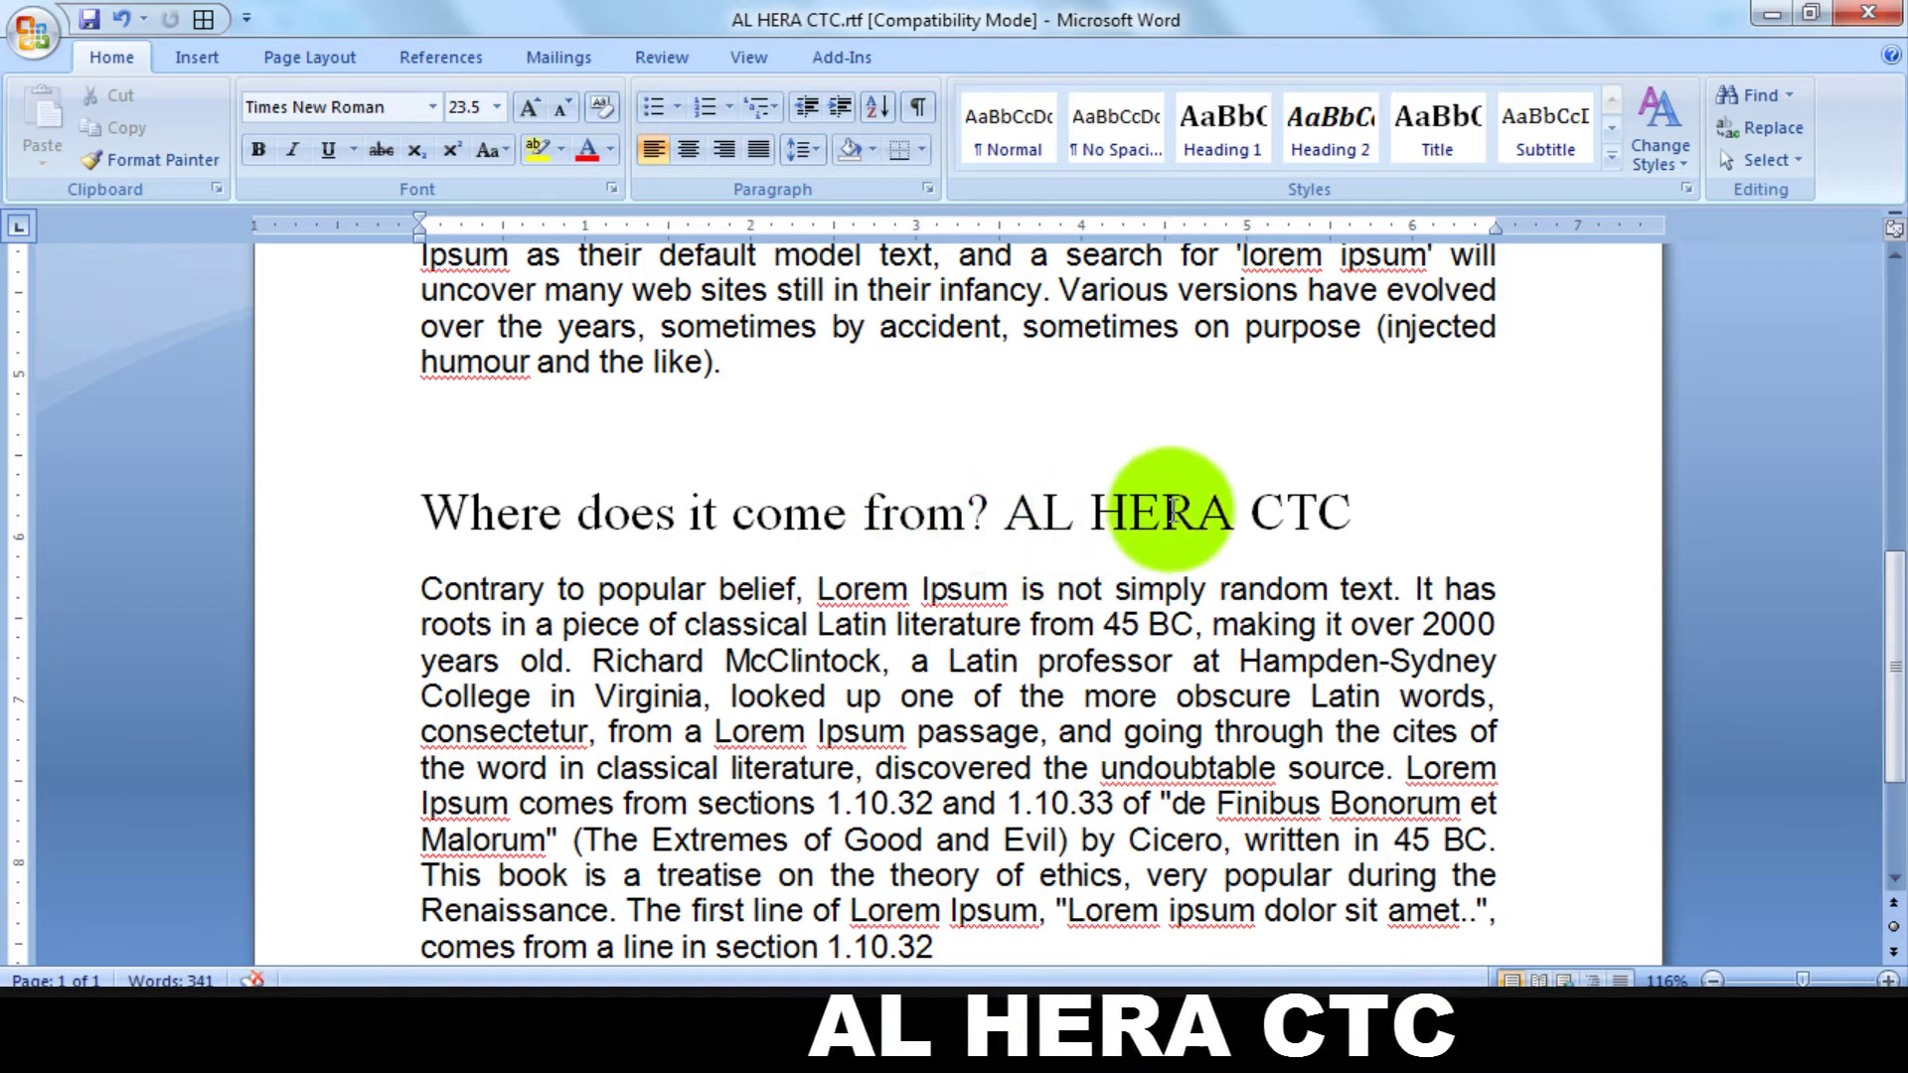
Make the 'Where does it come from? AL HERA CTC' heading bold and red
{"action": "left_click", "coordinate": [1158, 592]}
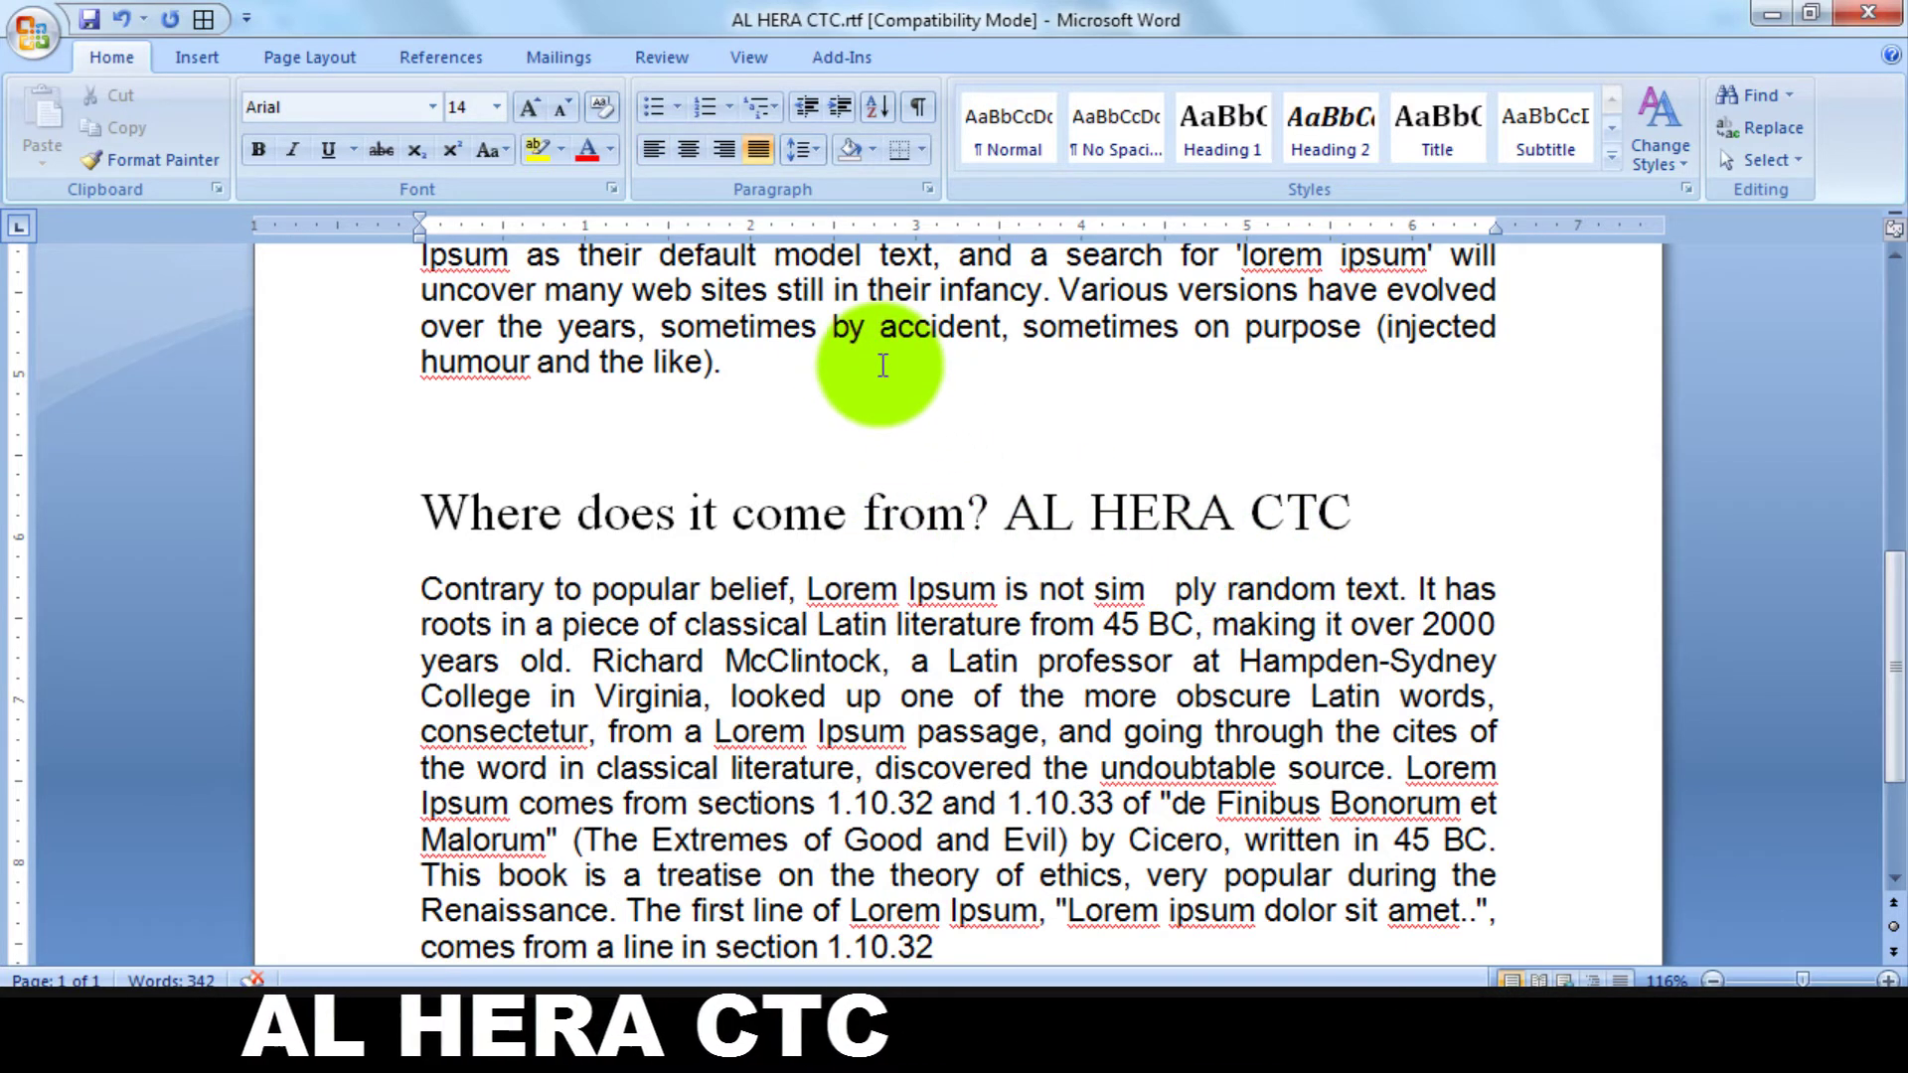
{"action": "left_click_drag", "start_coordinate": [423, 512], "coordinate": [1361, 512]}
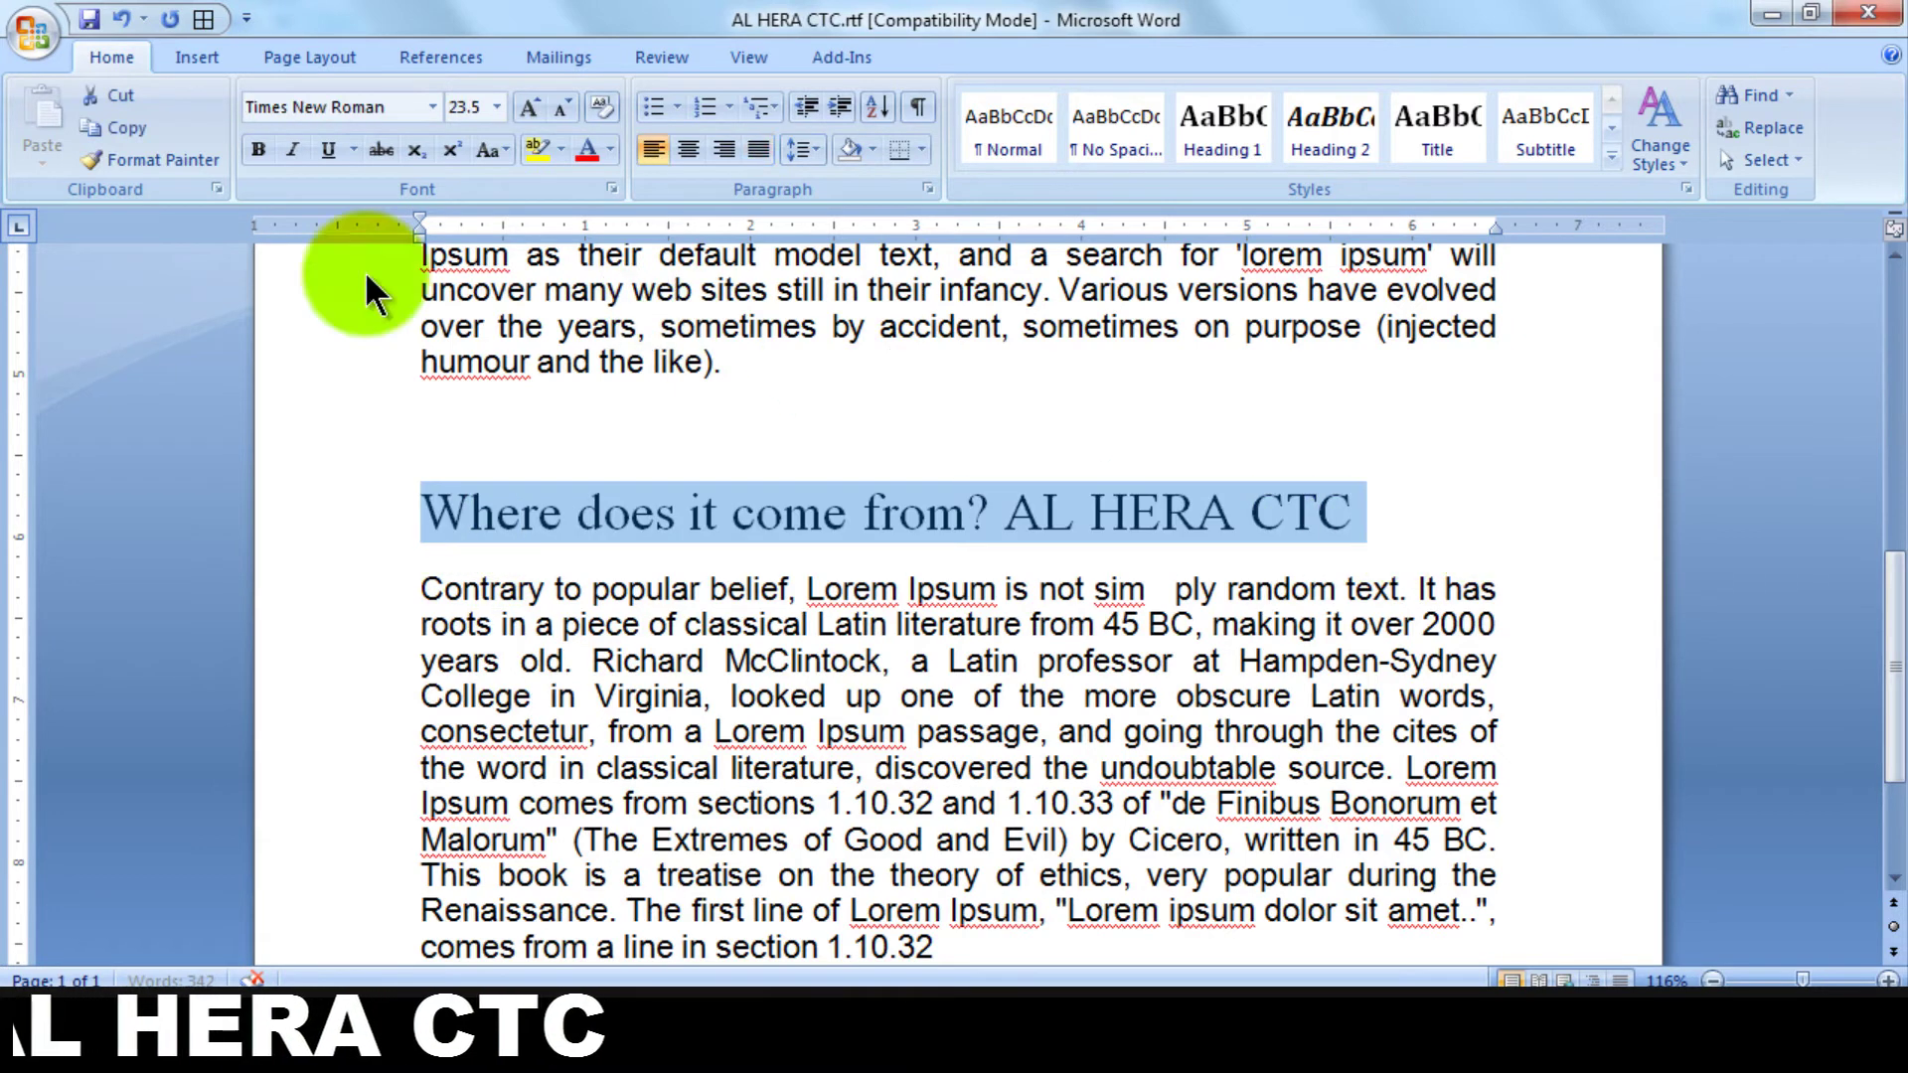
{"action": "left_click", "coordinate": [257, 150]}
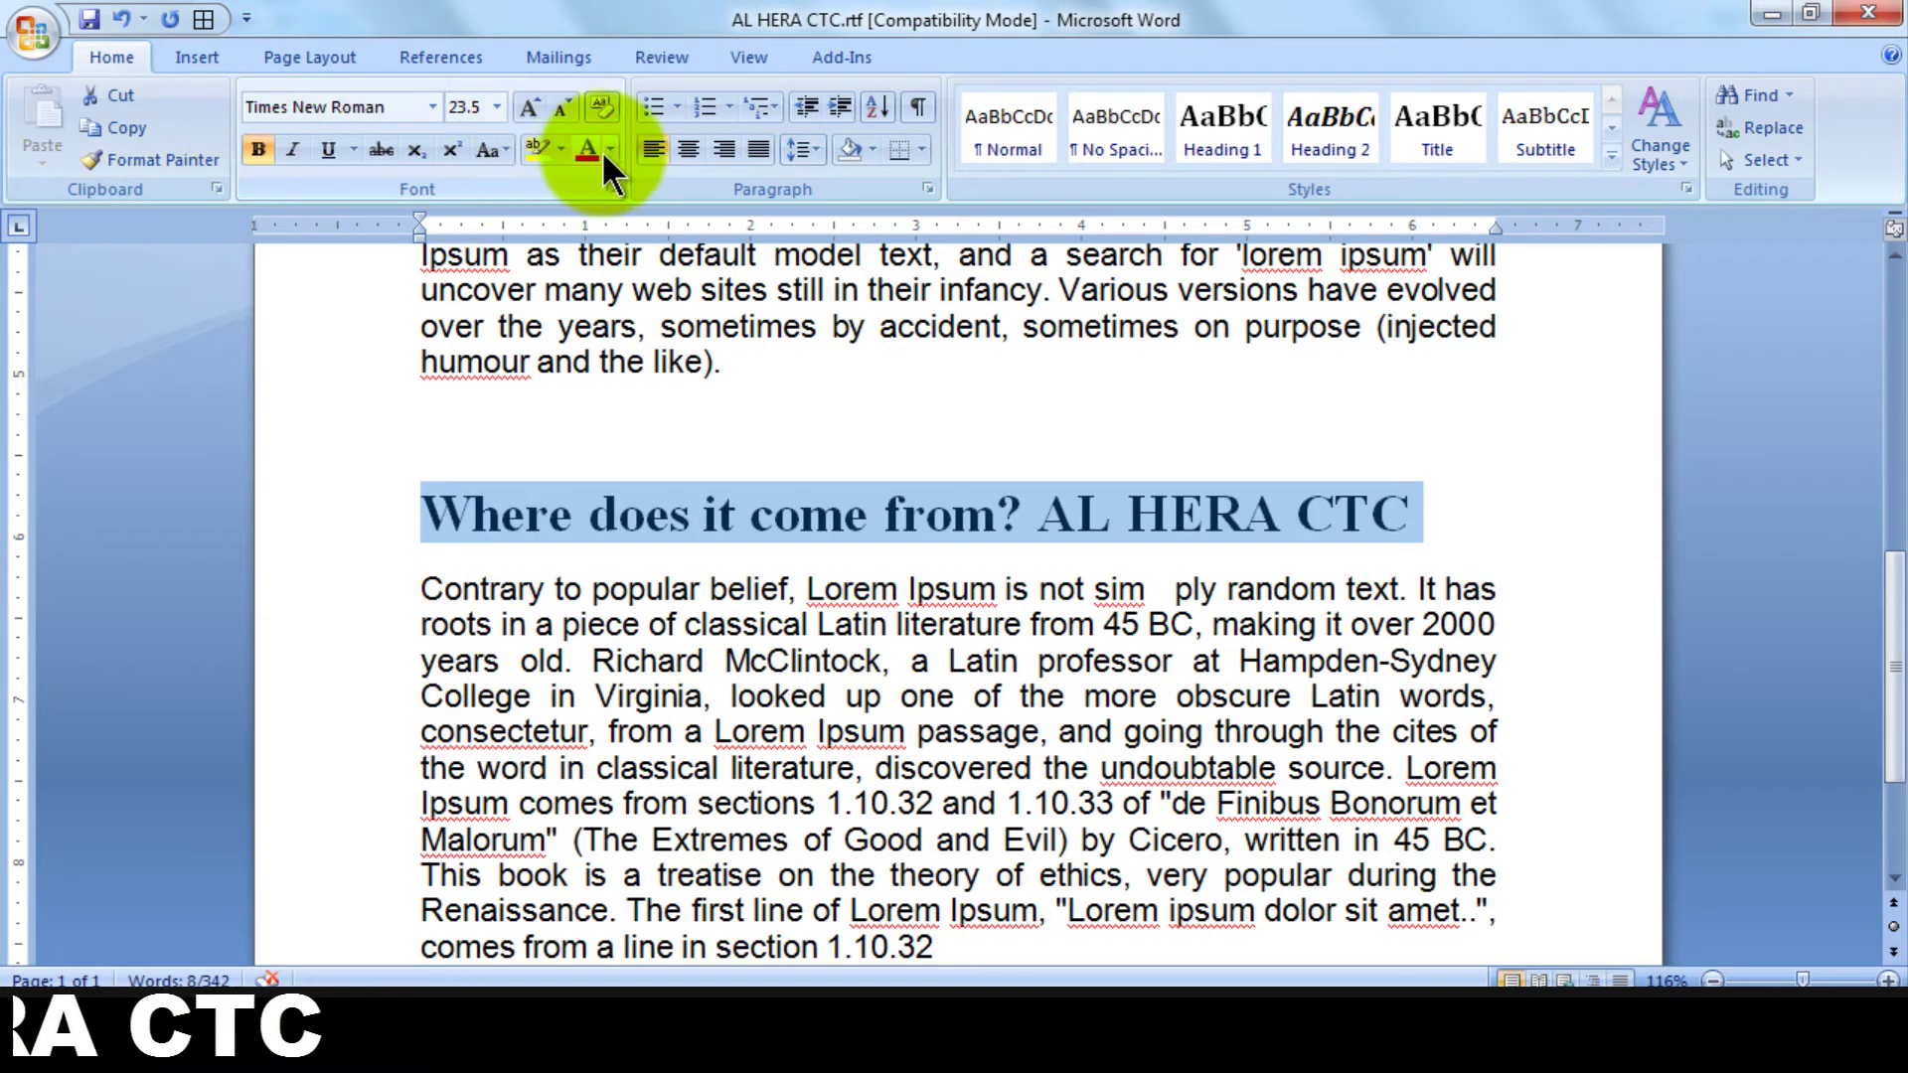
{"action": "left_click", "coordinate": [763, 588]}
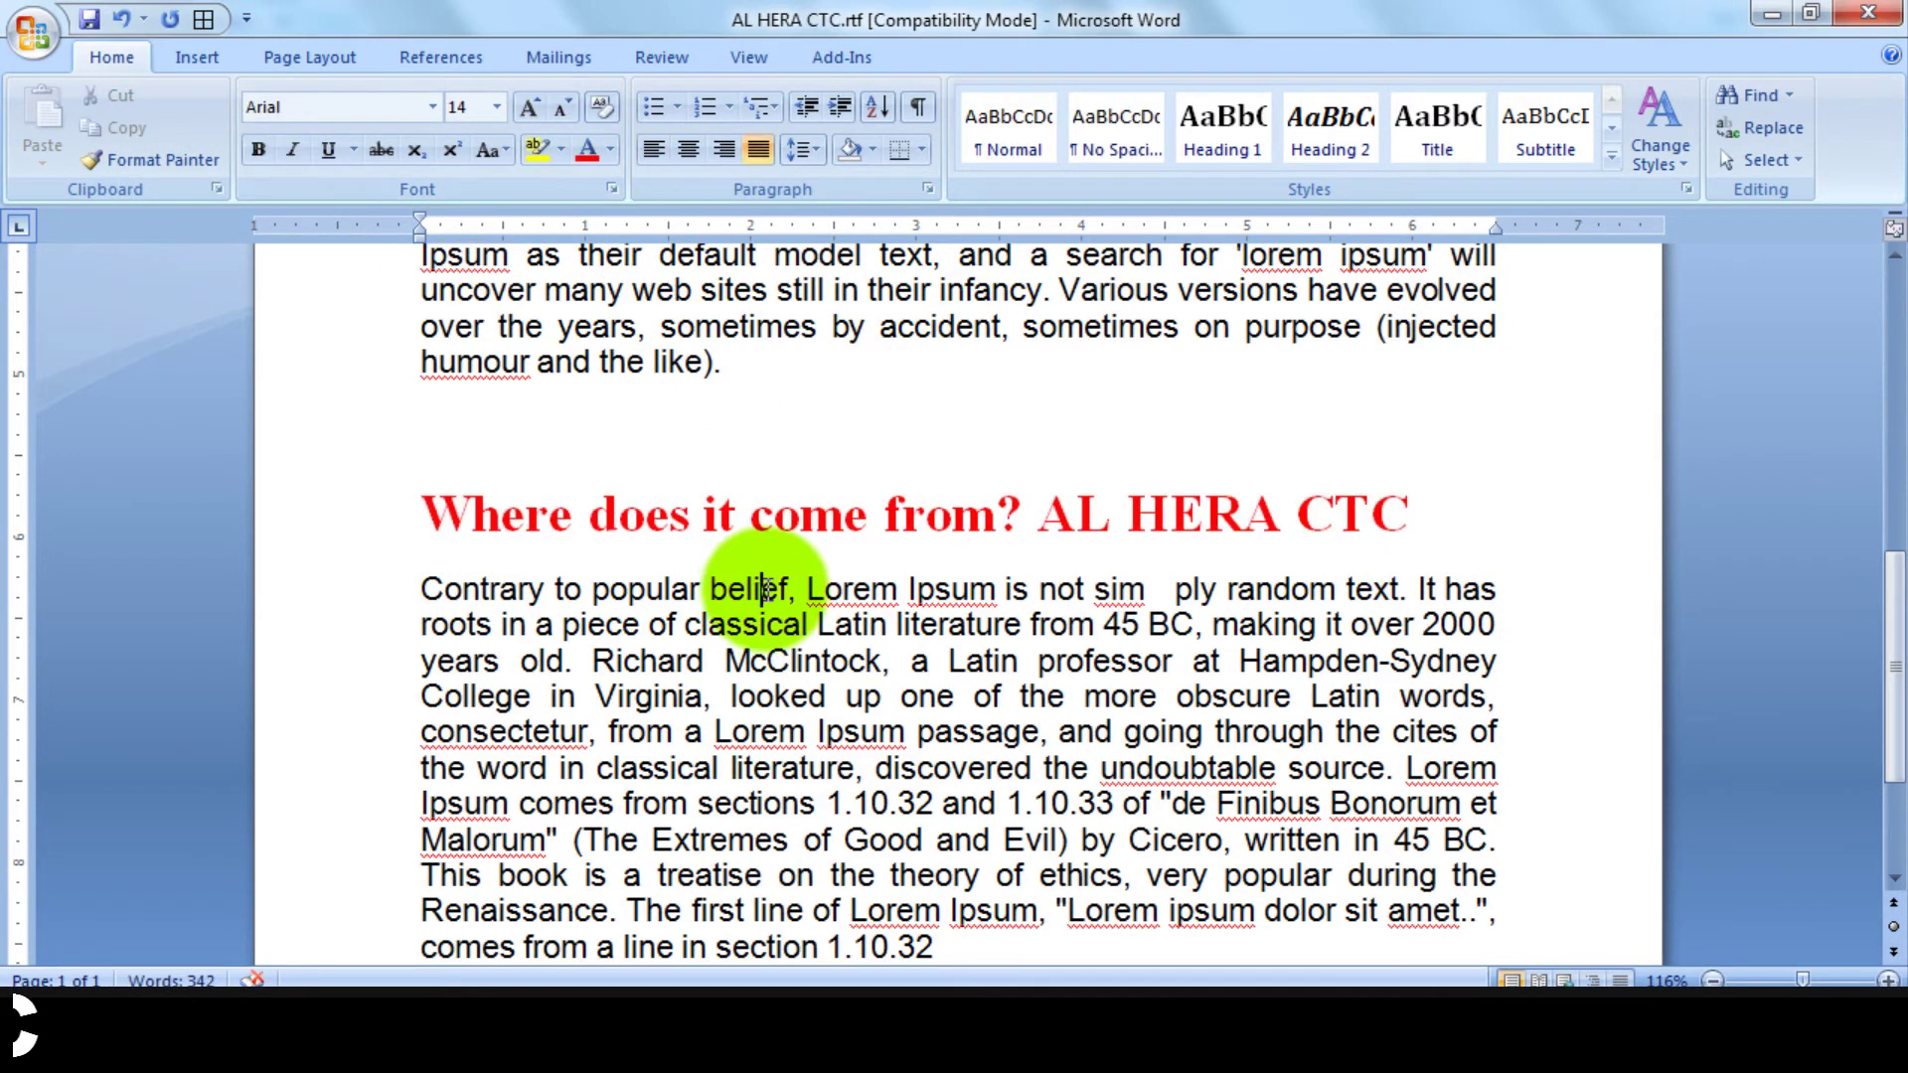
{"action": "scroll", "coordinate": [766, 588], "scroll_direction": "up", "scroll_amount": 4}
{"action": "scroll", "coordinate": [766, 589], "scroll_direction": "up", "scroll_amount": 2}
{"action": "scroll", "coordinate": [766, 588], "scroll_direction": "up", "scroll_amount": 2}
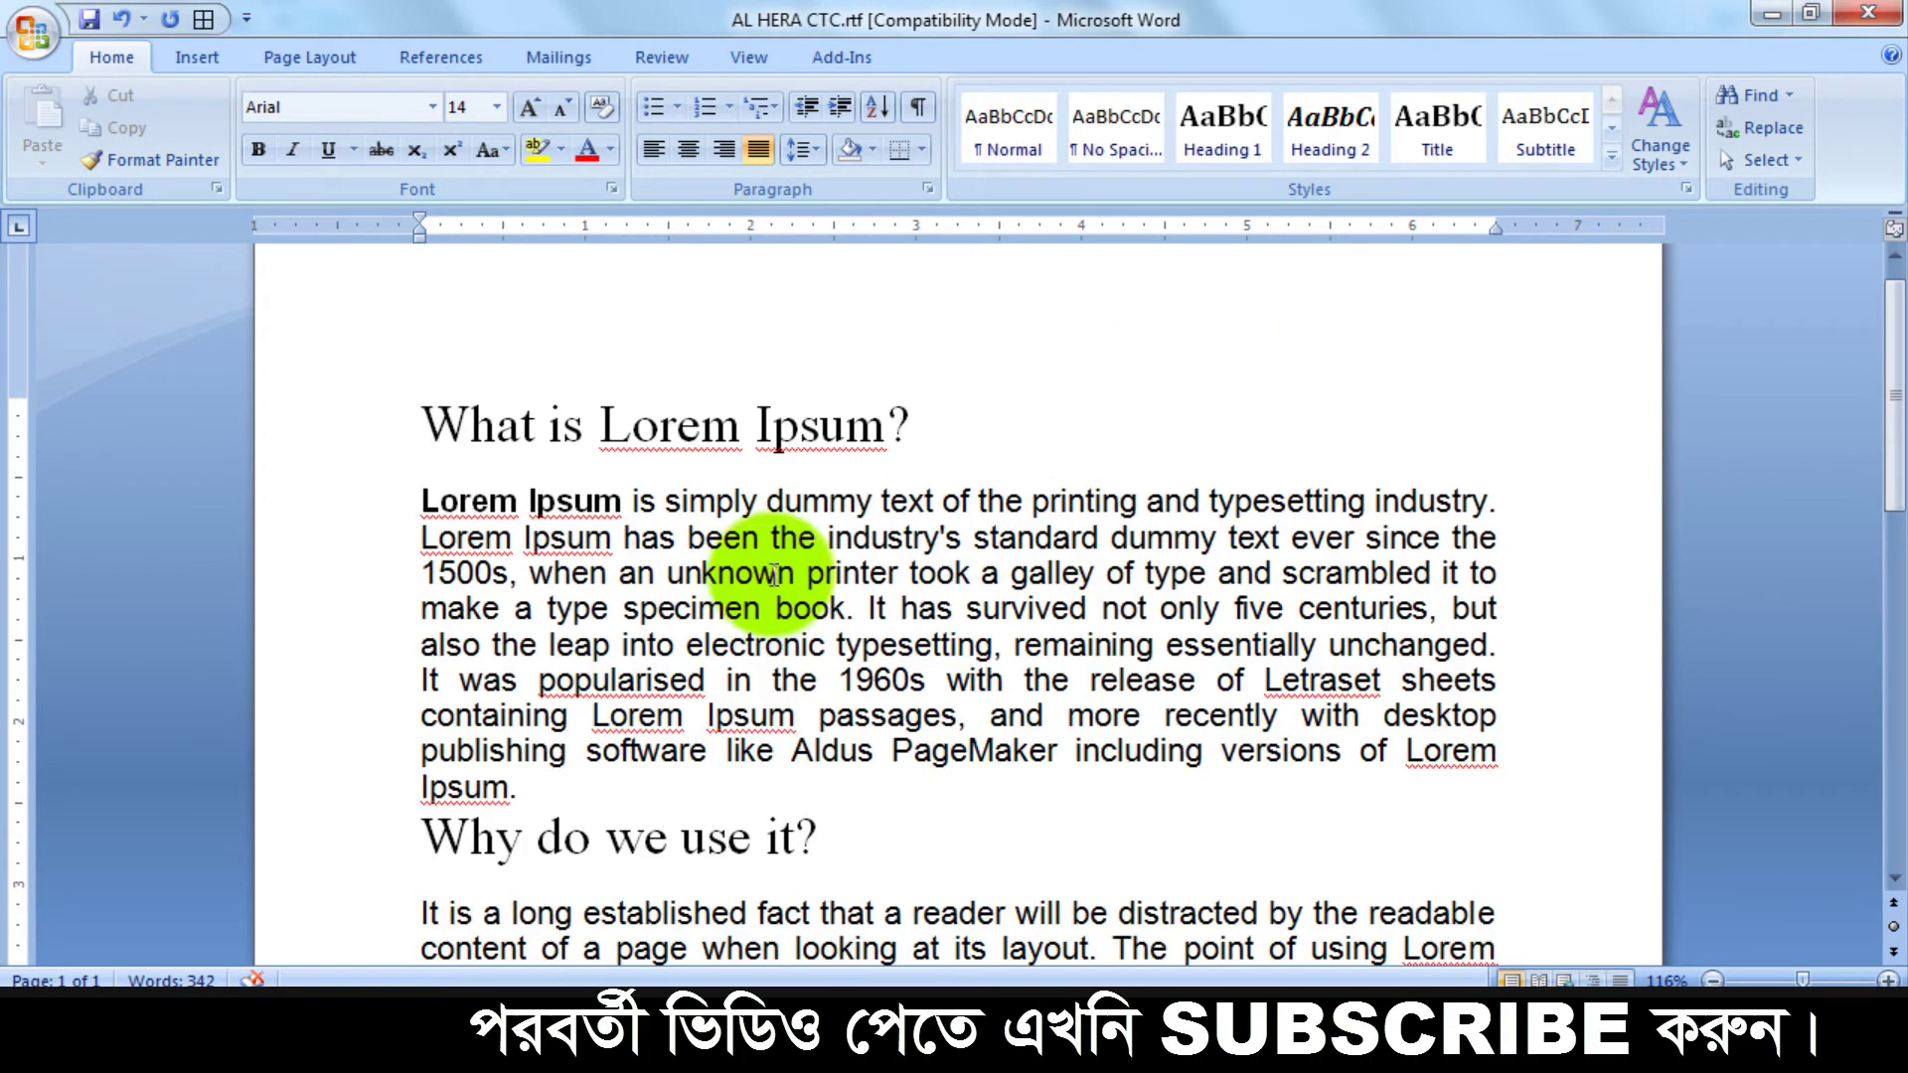
Minimize Word, Explorer, Chrome and Foxit, close Notepad, and open AL HERA CTC.pdf
{"action": "left_click", "coordinate": [1774, 10]}
{"action": "left_click", "coordinate": [1775, 10]}
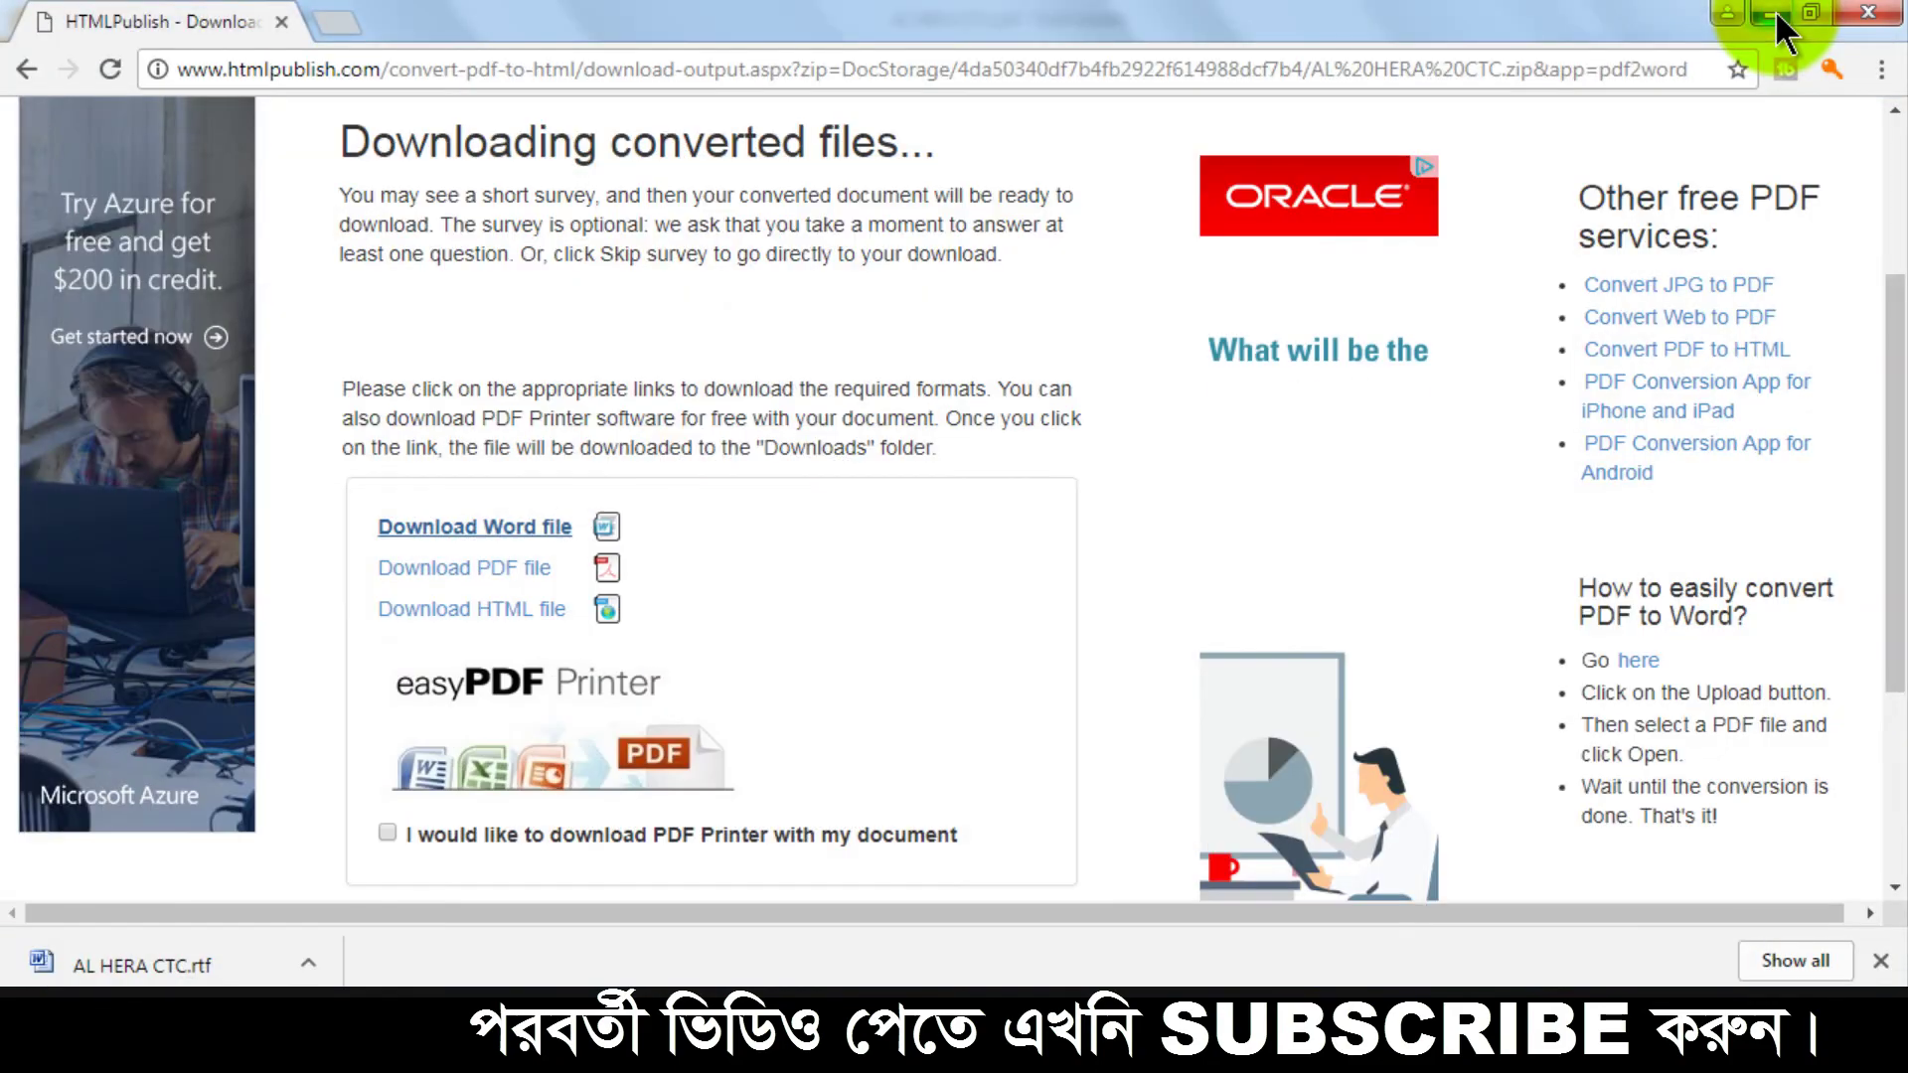
{"action": "left_click", "coordinate": [1772, 14]}
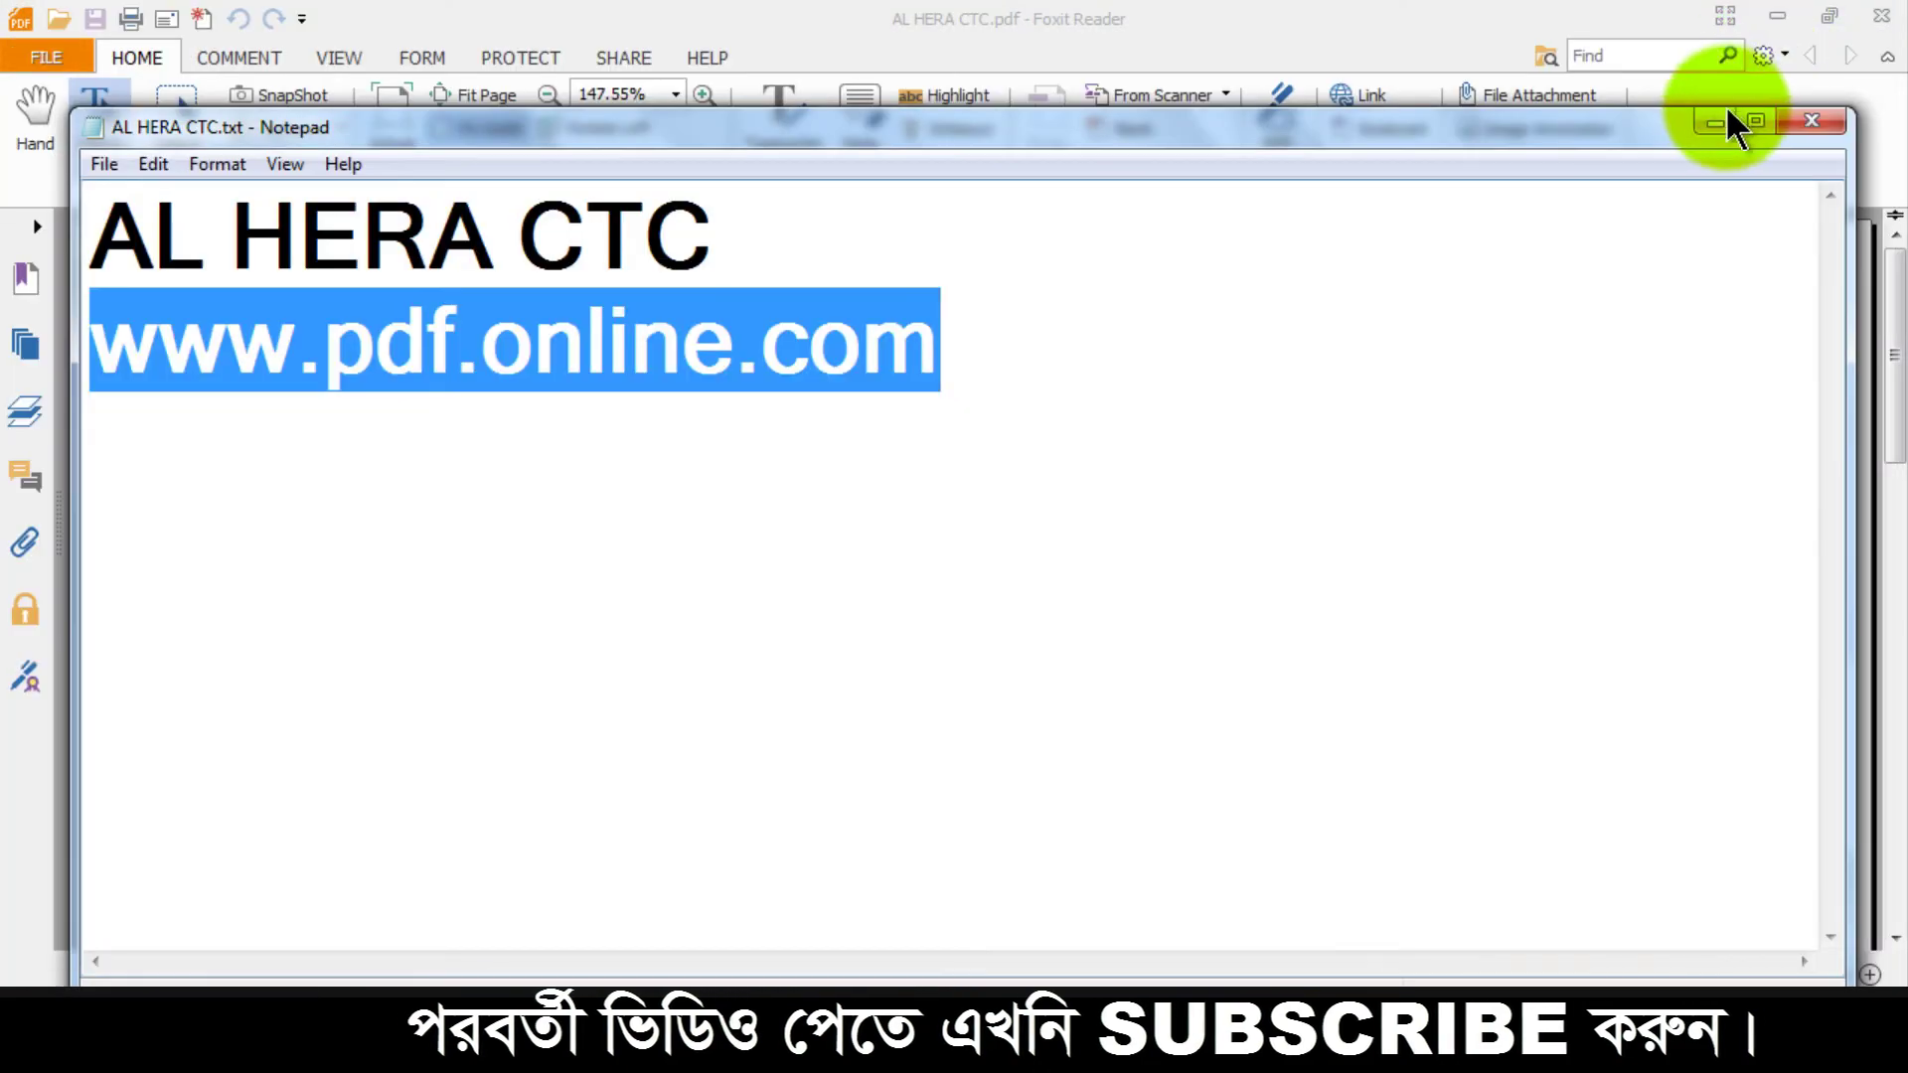
{"action": "left_click", "coordinate": [1725, 114]}
{"action": "left_click", "coordinate": [1777, 15]}
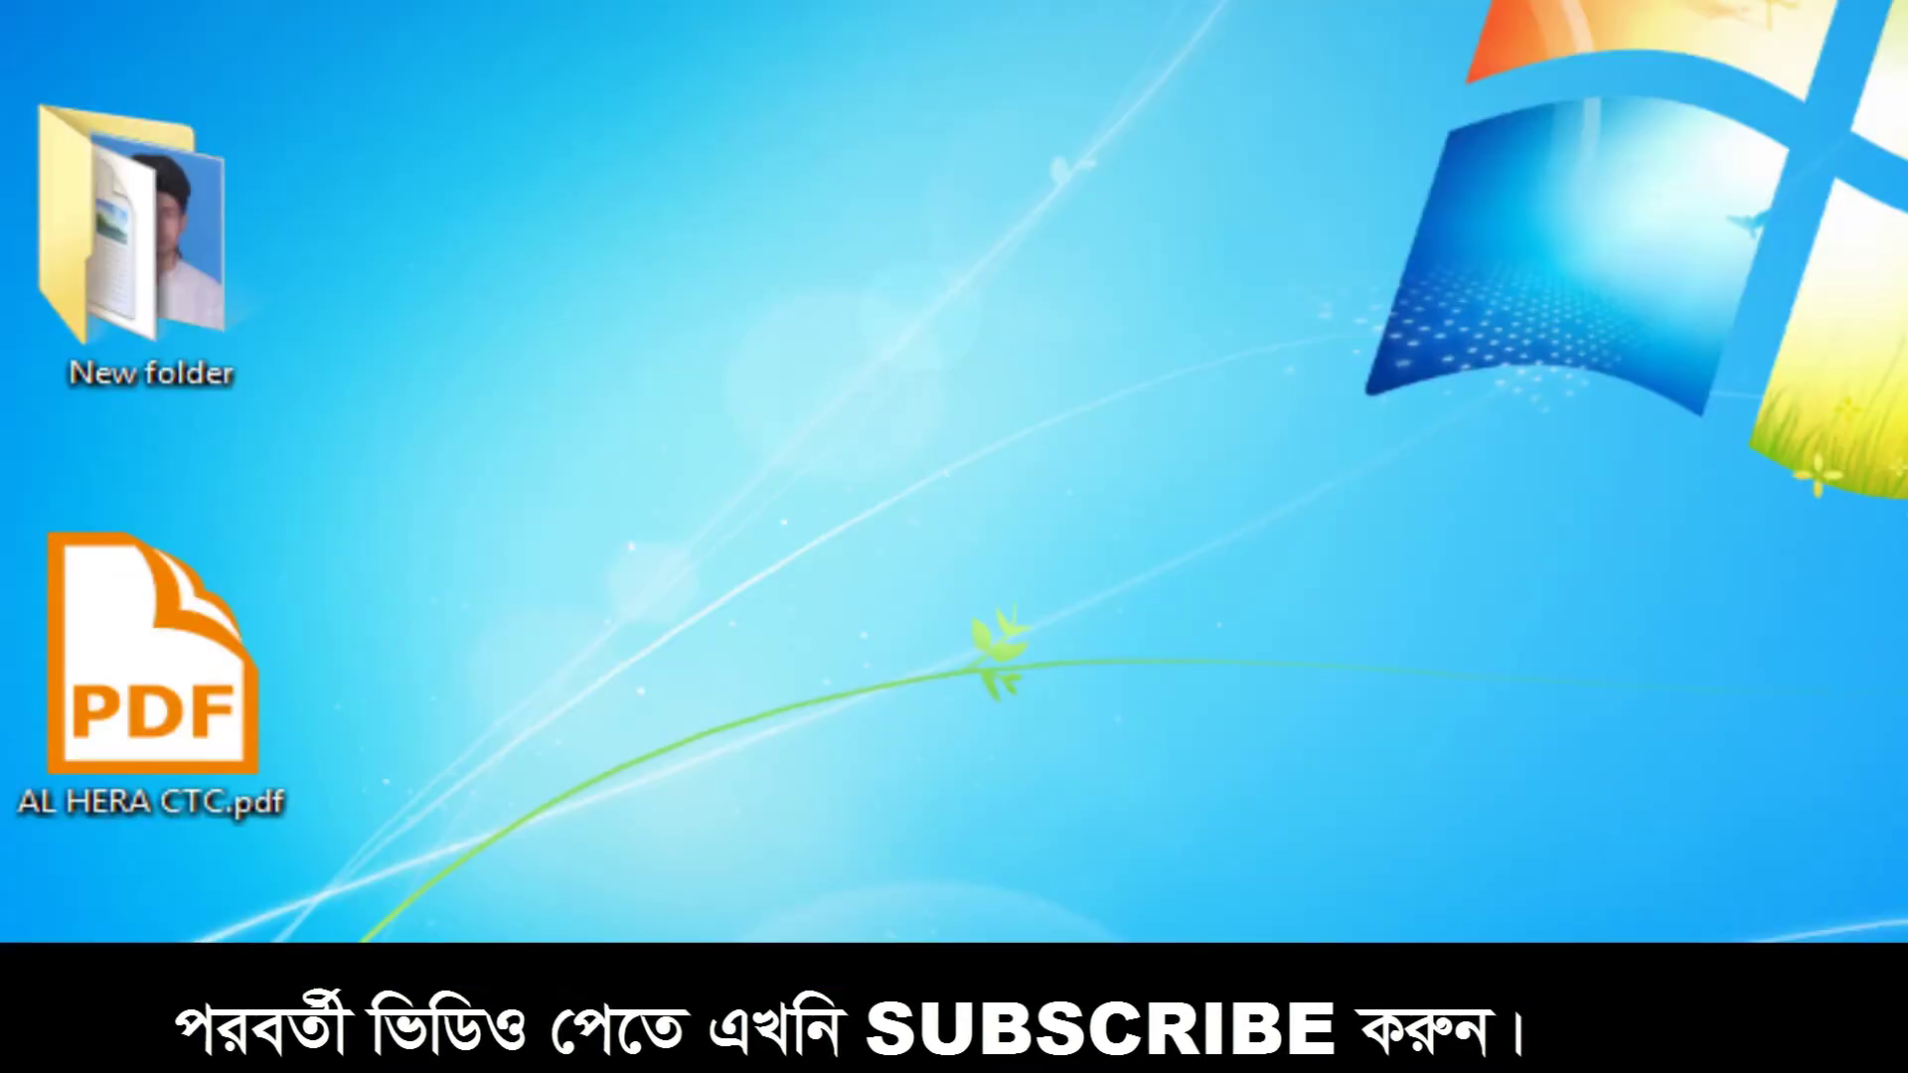
{"action": "double_click", "coordinate": [119, 696]}
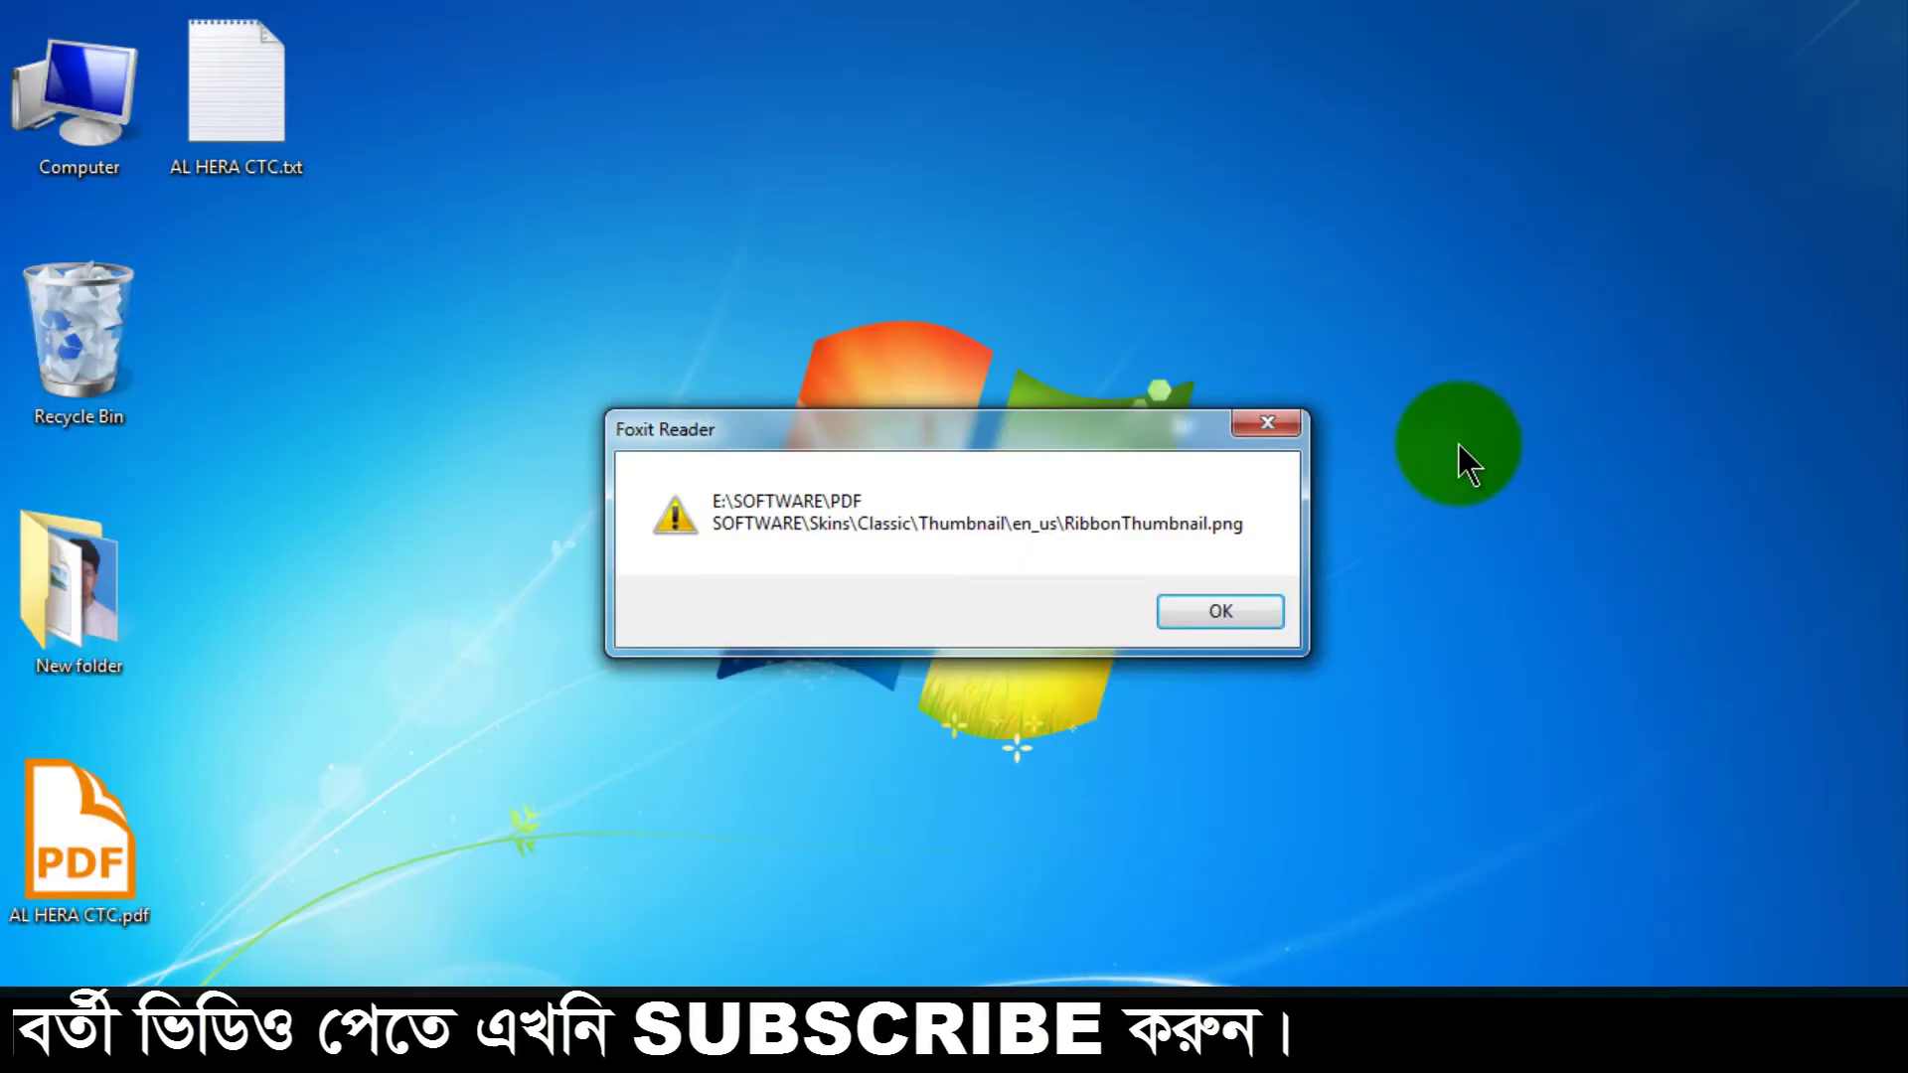